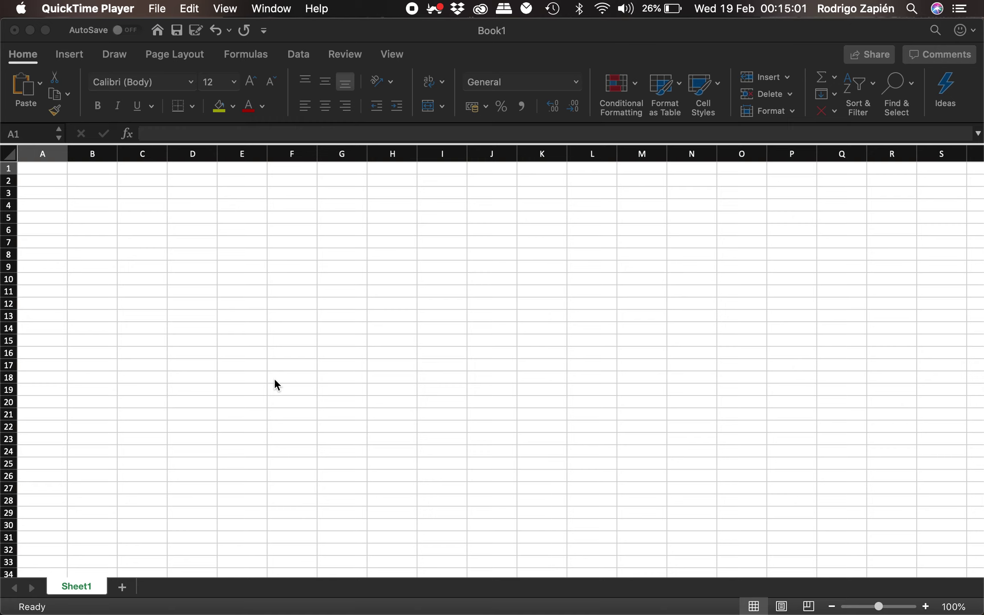
Enter the title 'Basic operations' in cell A1.
click(48, 168)
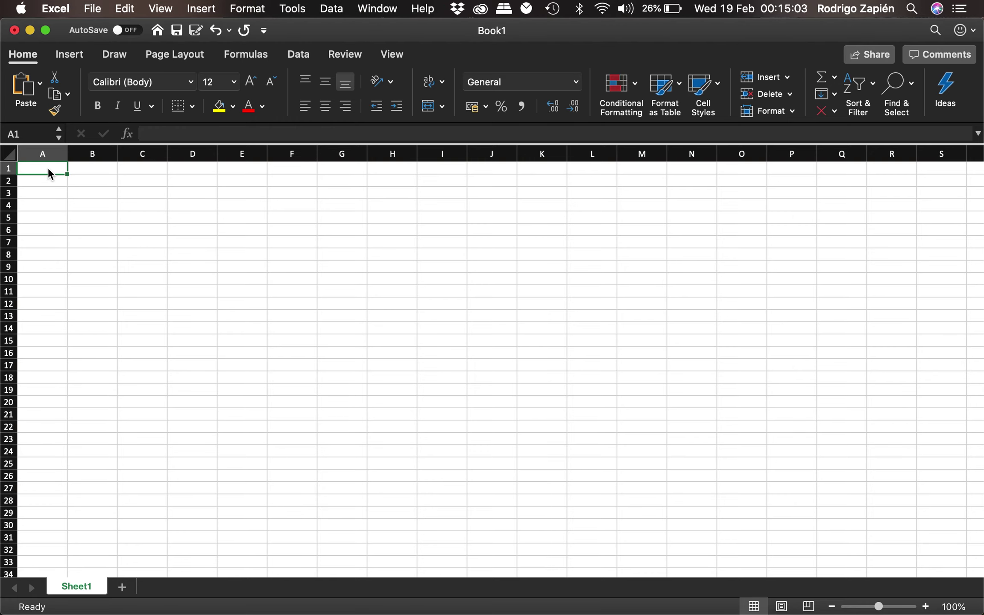
text(Basi)
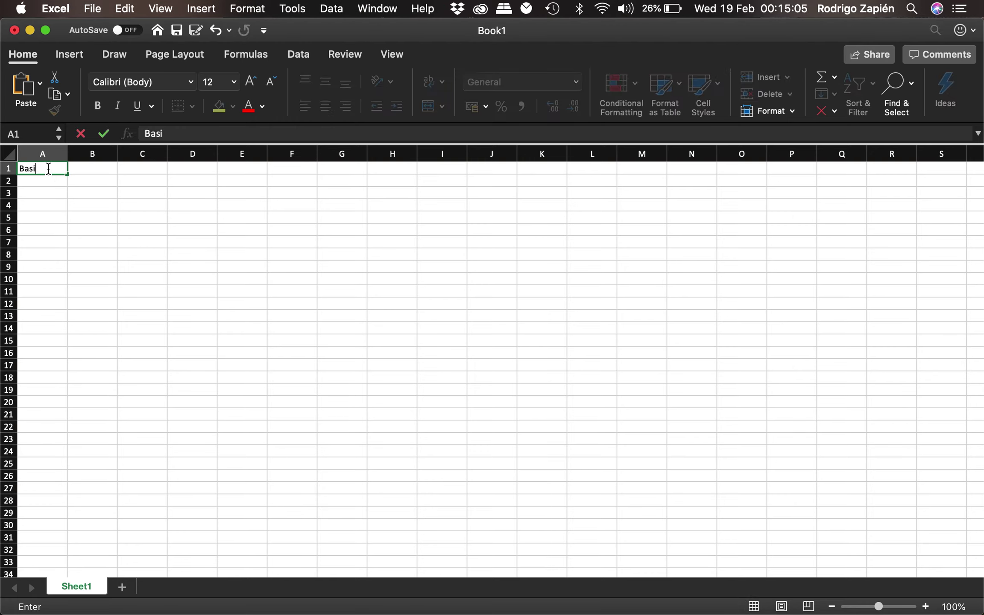
text(c operations)
key(Return)
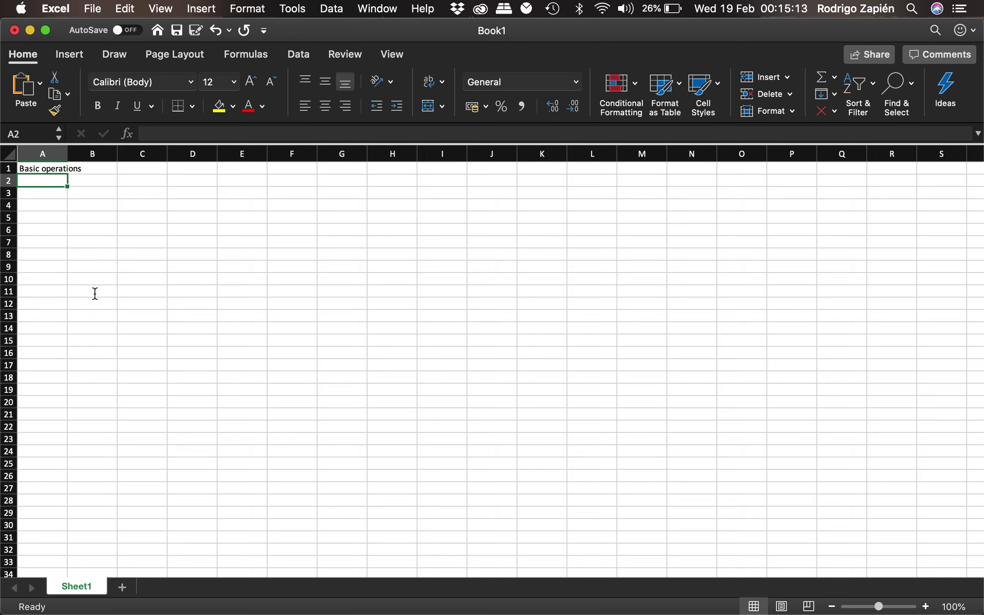
Fill A2:A6 with the numbers 1 to 5.
text(1)
key(Return)
text(2)
key(Return)
text(3)
key(Return)
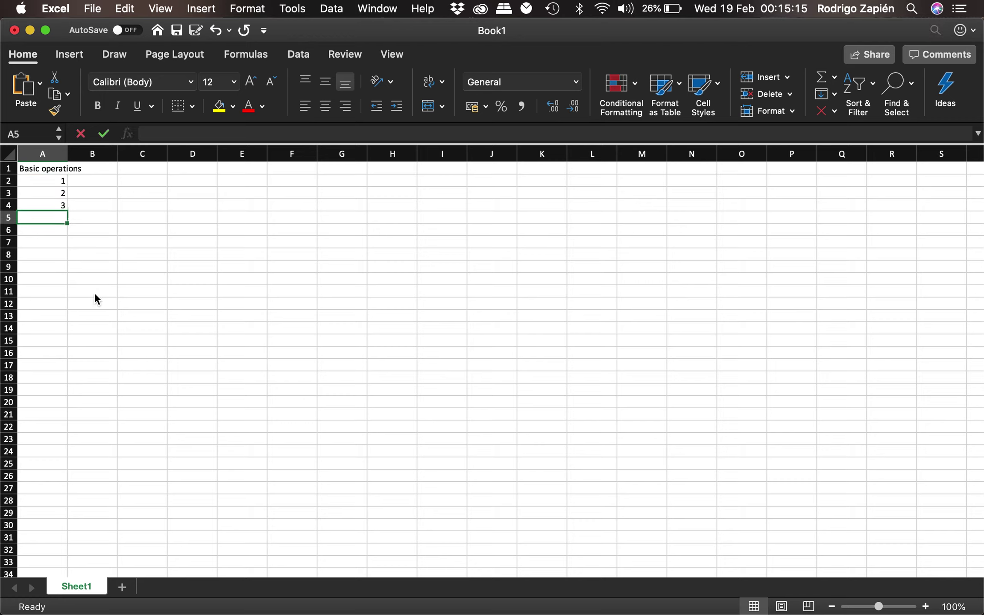
text(4)
key(Return)
text(5)
key(Tab)
key(Up)
key(Up)
key(Up)
key(Up)
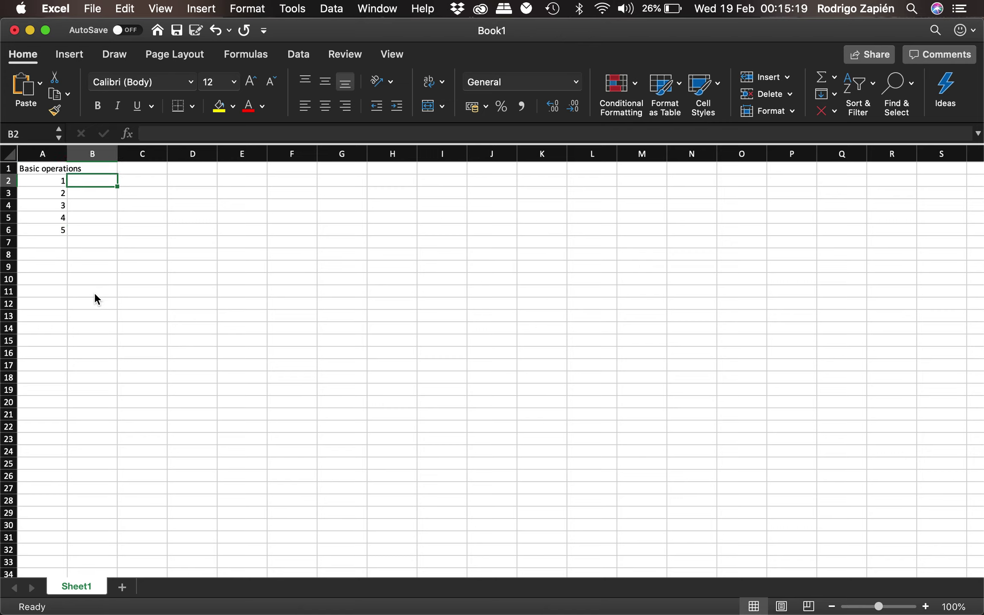
Fill B2:B6 with the numbers 6 to 10.
text(6)
key(Return)
text(7)
key(Return)
text(8)
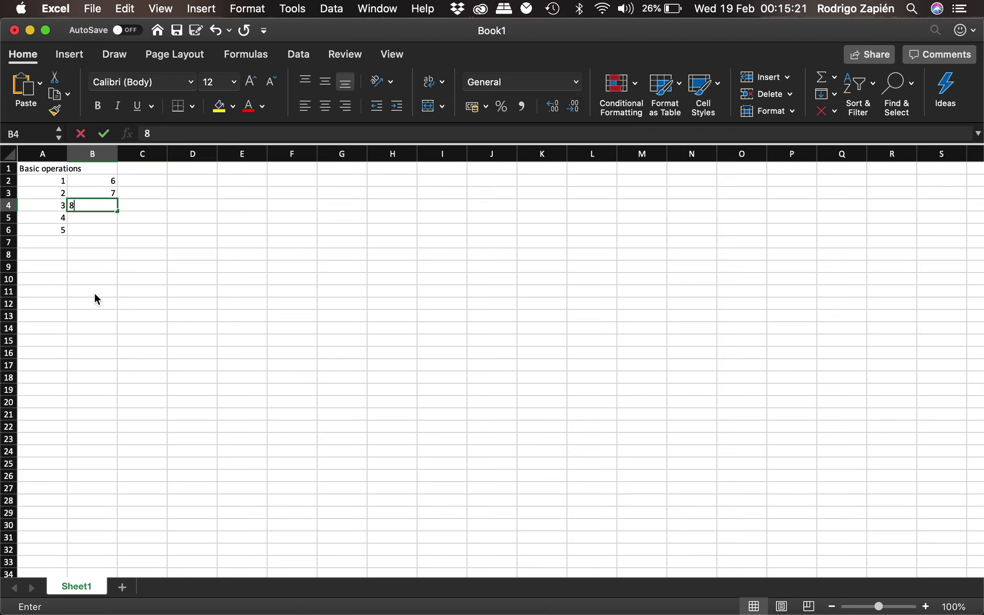
key(Return)
text(9)
key(Return)
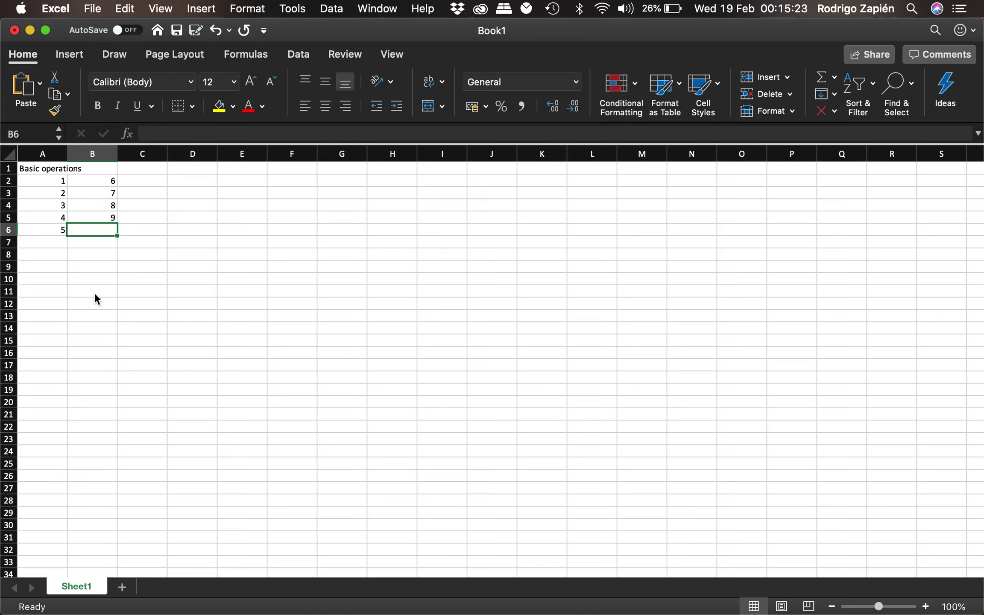
text(10)
key(Tab)
key(Up)
key(Up)
key(Up)
key(Up)
Fill C2:C6 with the numbers 11 to 15.
text(11)
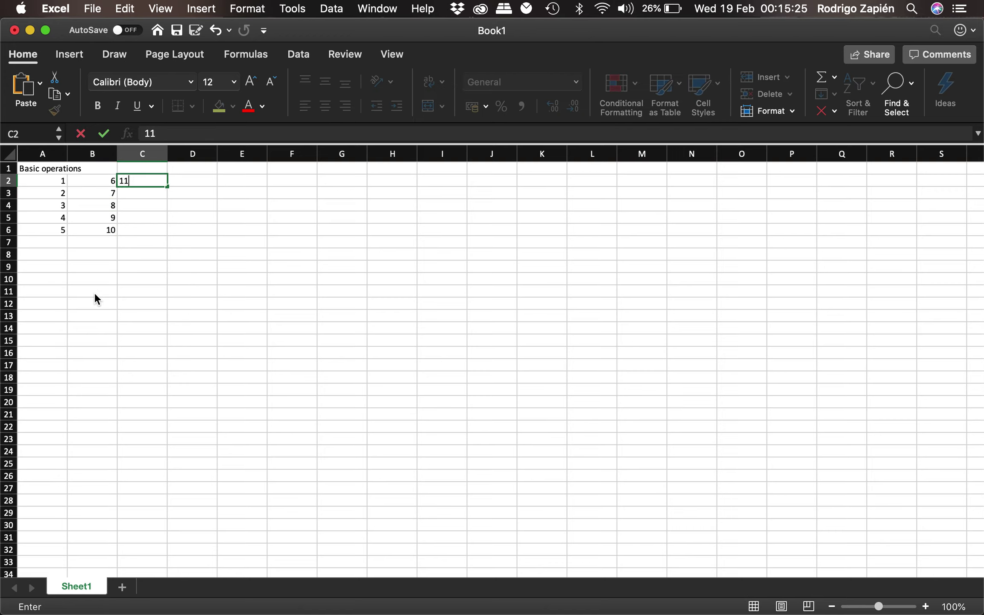
key(Return)
text(12)
key(Return)
text(13)
key(Tab)
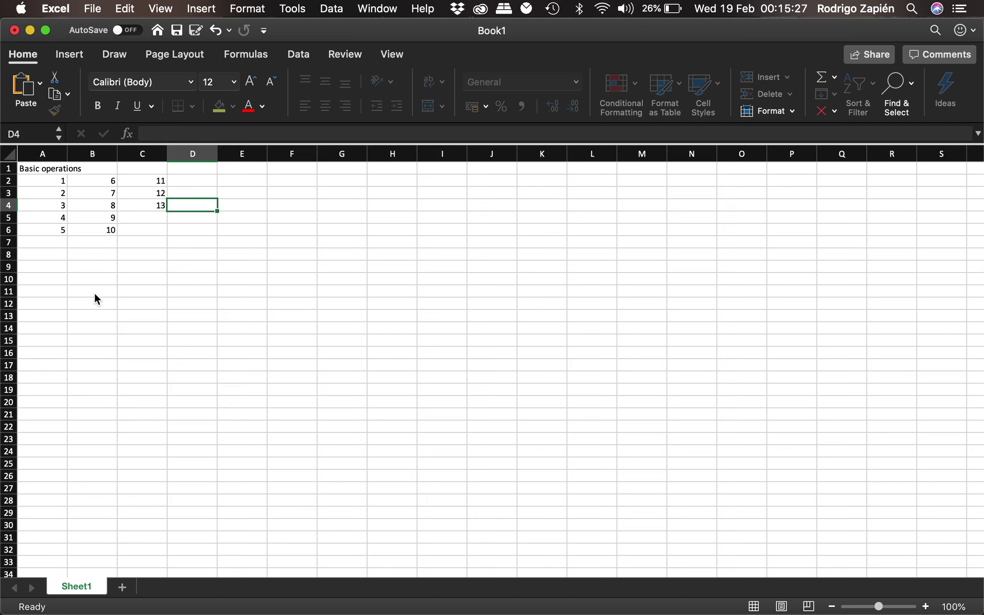
key(Return)
text(14)
key(Return)
text(15)
key(Return)
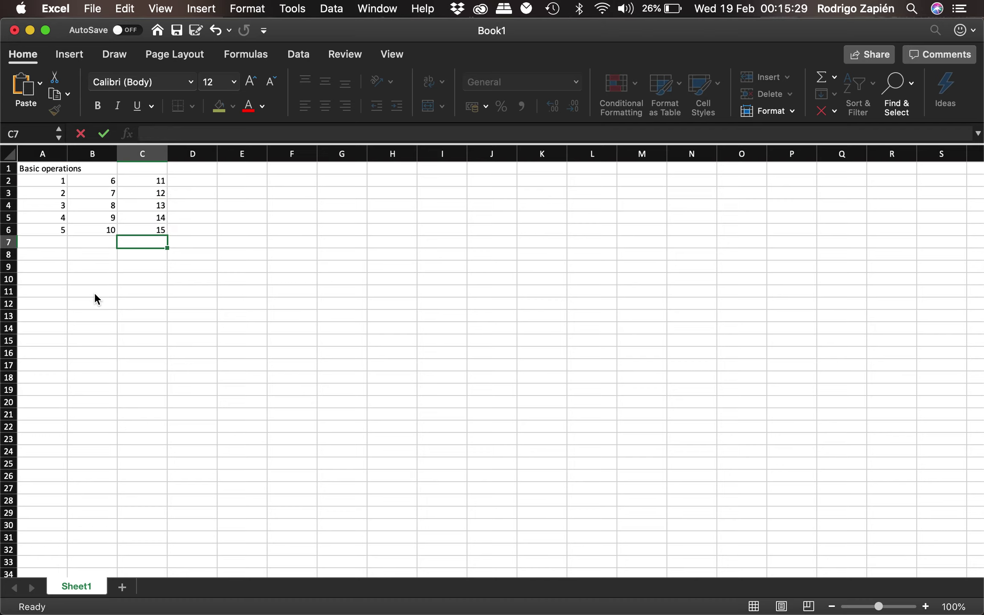
key(Tab)
key(Up)
key(Up)
key(Up)
key(Up)
key(Up)
Fill D2:D6 with the numbers 16 to 20.
text(16)
key(Return)
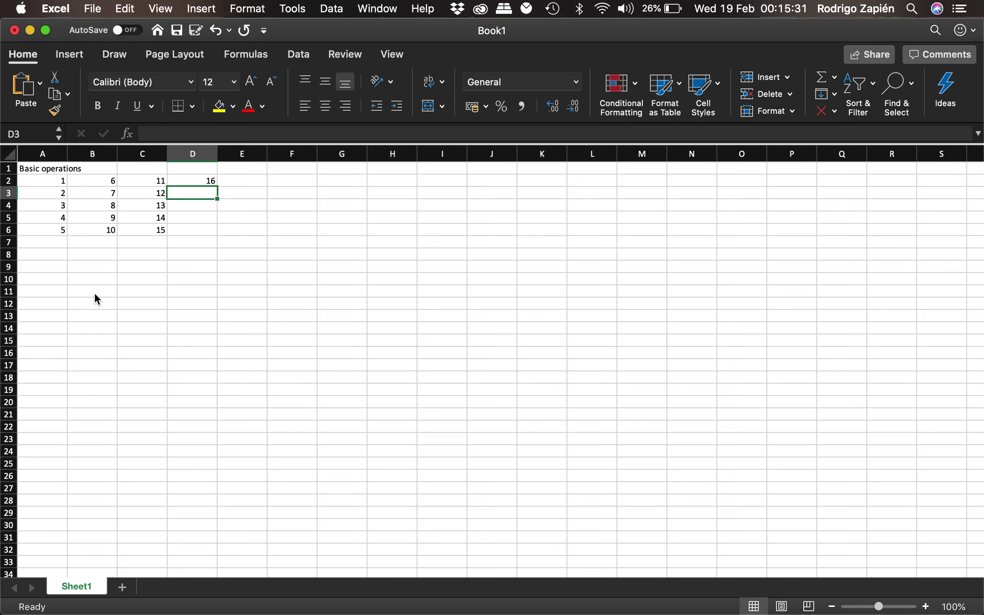
text(17)
key(Return)
text(18)
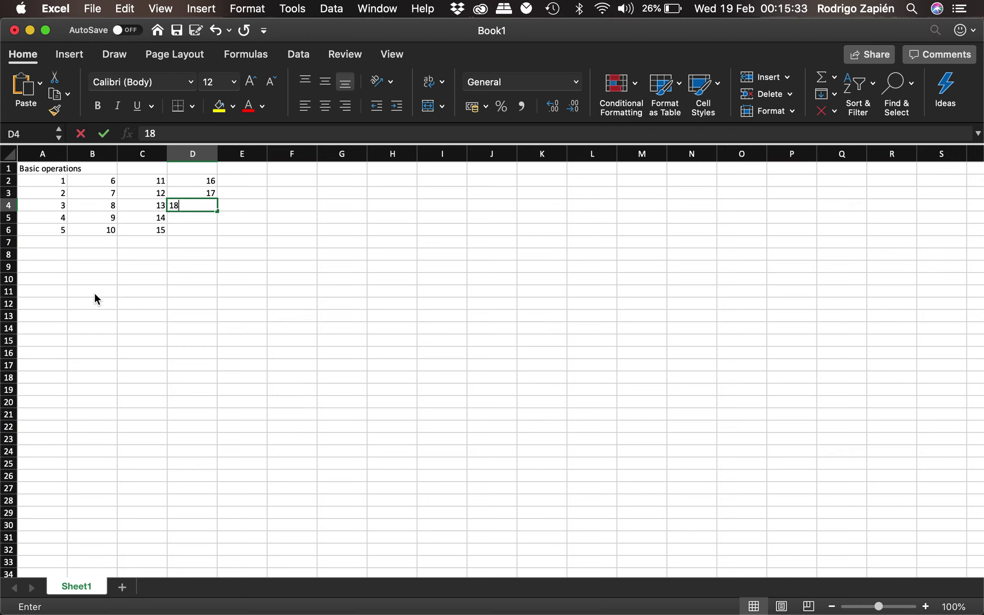
key(Return)
text(19)
key(Return)
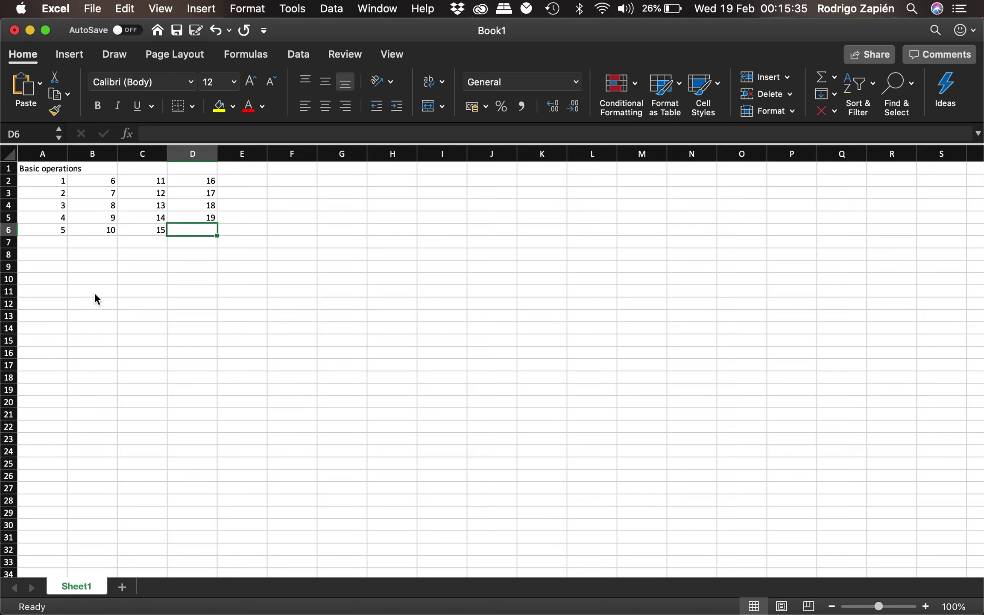
text(20)
key(Return)
key(Tab)
key(Up)
key(Up)
key(Up)
key(Up)
key(Up)
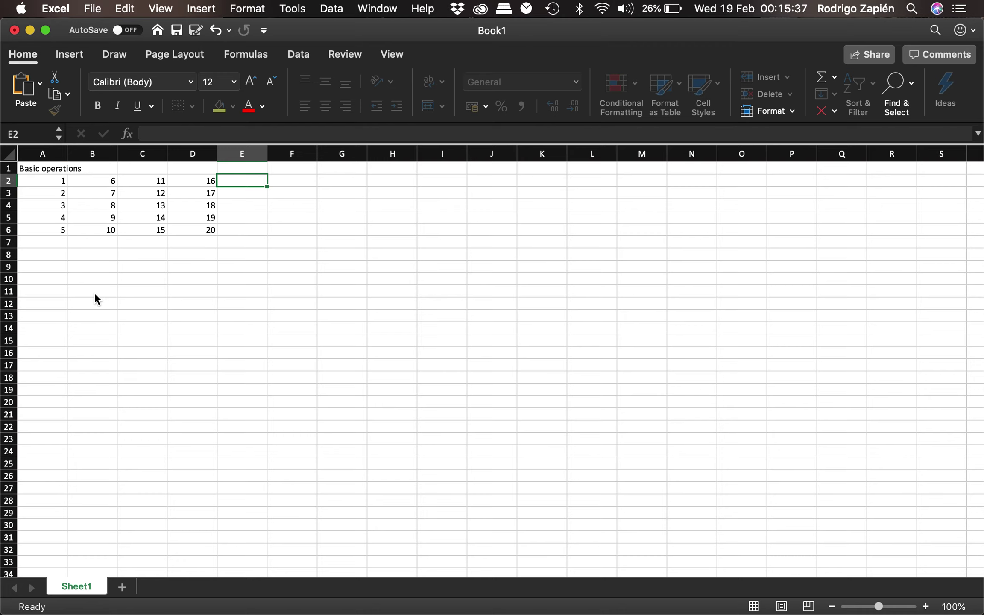
Fill E2:E6 with the numbers 21 to 25 and review the grid.
text(21)
key(Return)
text(22)
key(Return)
text(23)
key(Return)
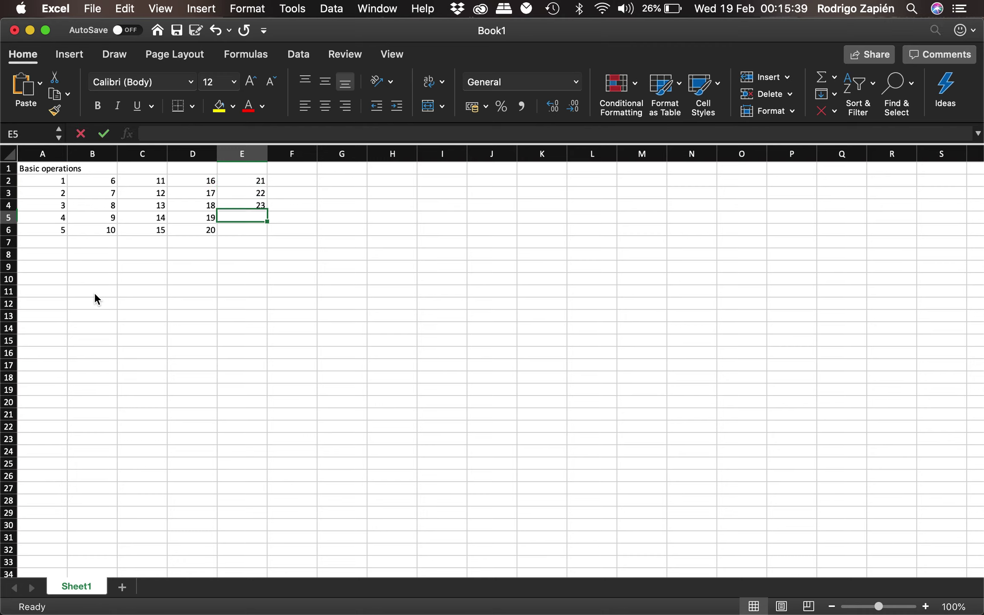
text(24)
key(Return)
text(25)
key(Left)
key(Left)
key(Left)
key(Left)
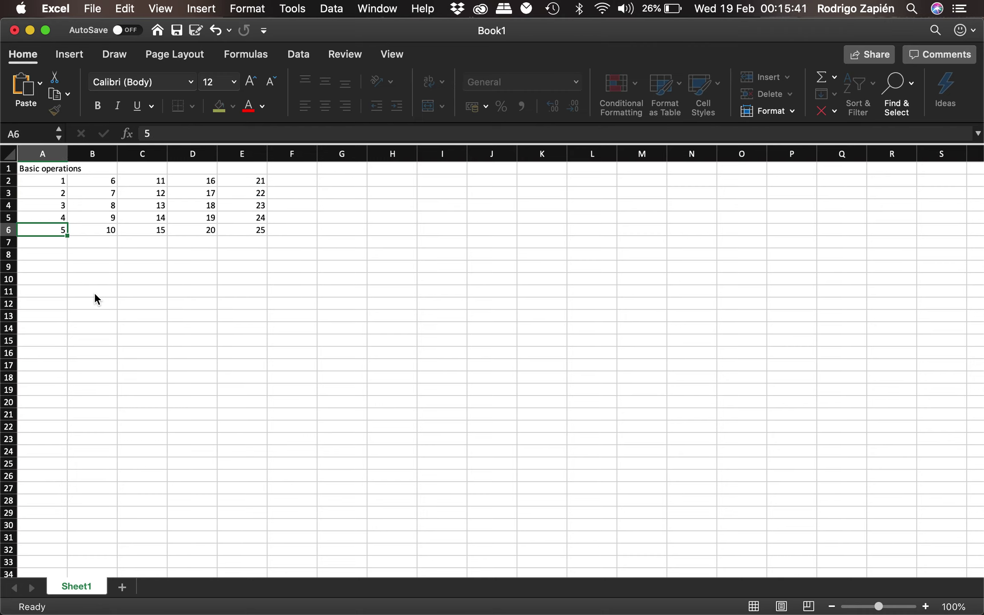
key(Right)
key(Up)
key(Up)
key(Right)
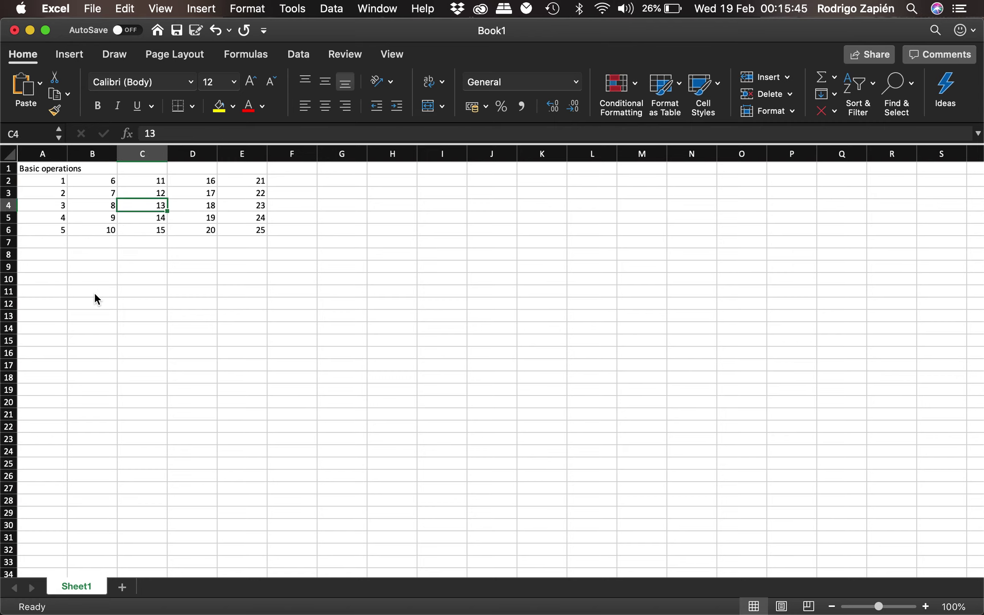
click(51, 244)
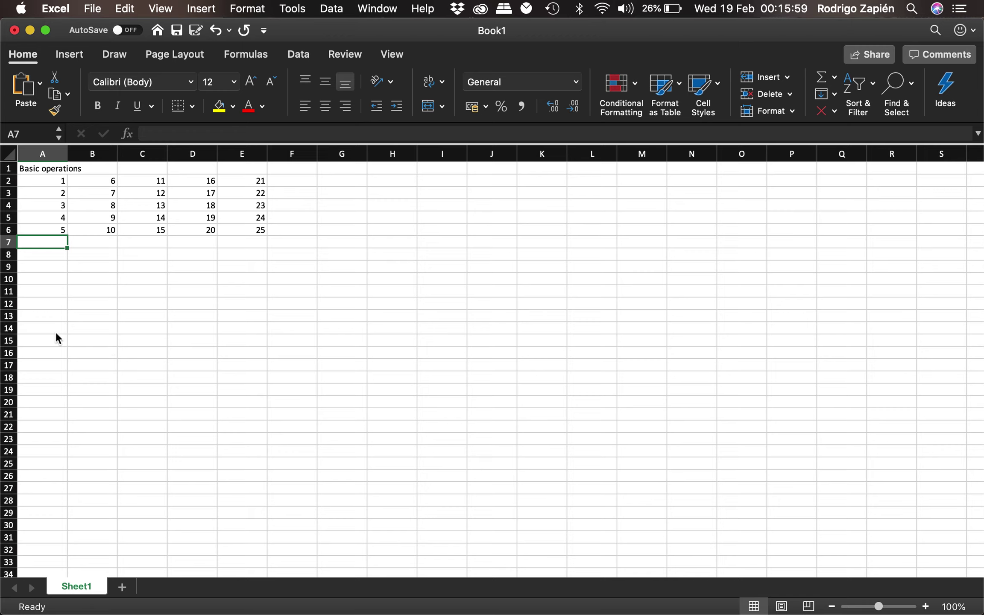
text(=)
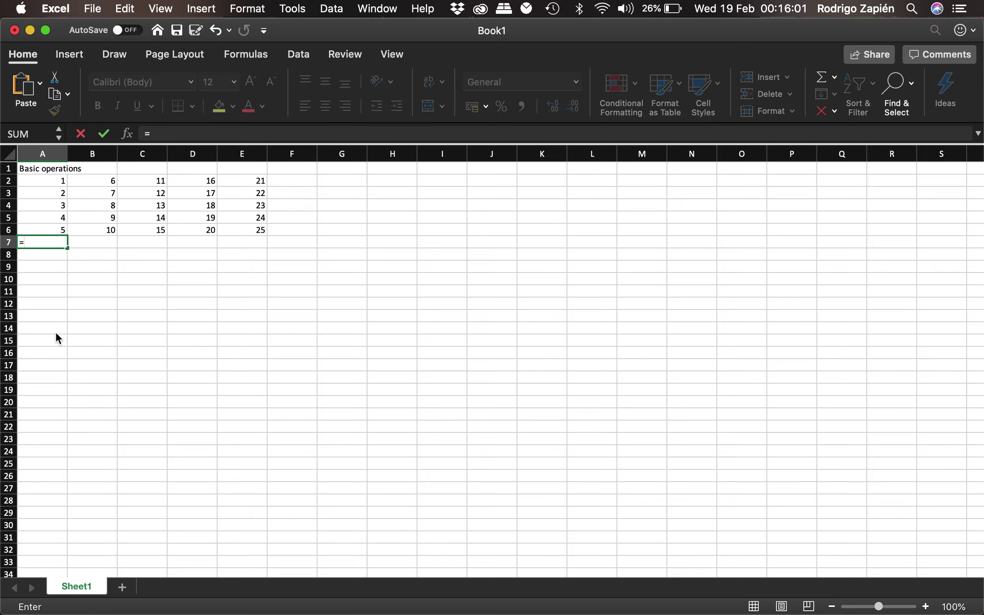
click(51, 181)
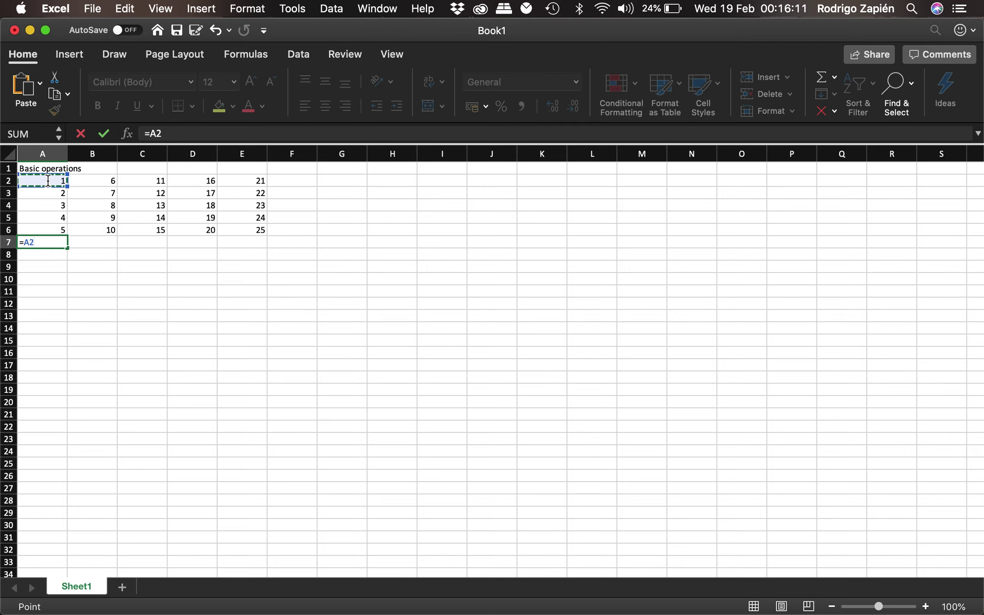
text(+)
click(47, 195)
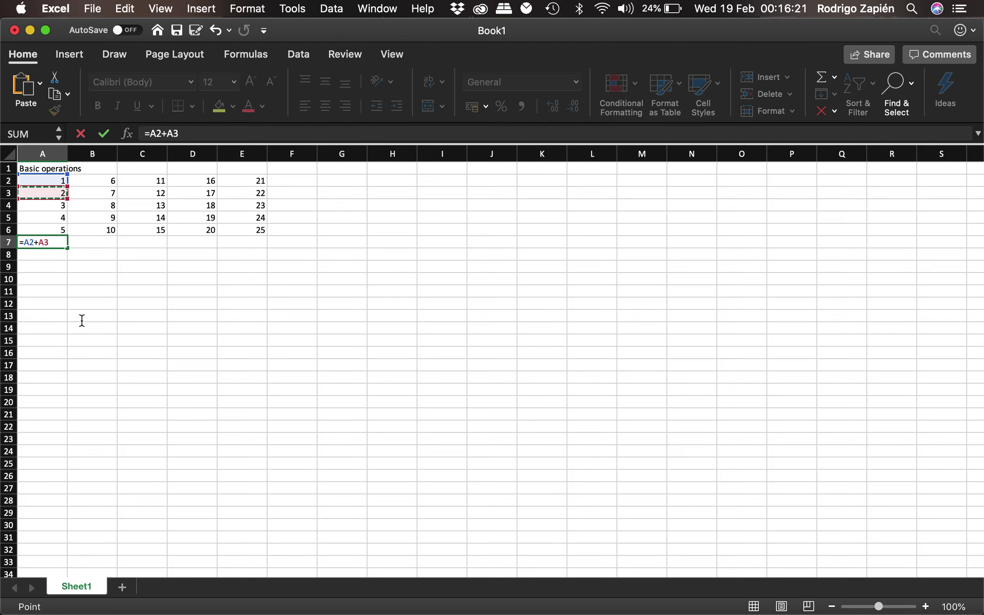
key(Return)
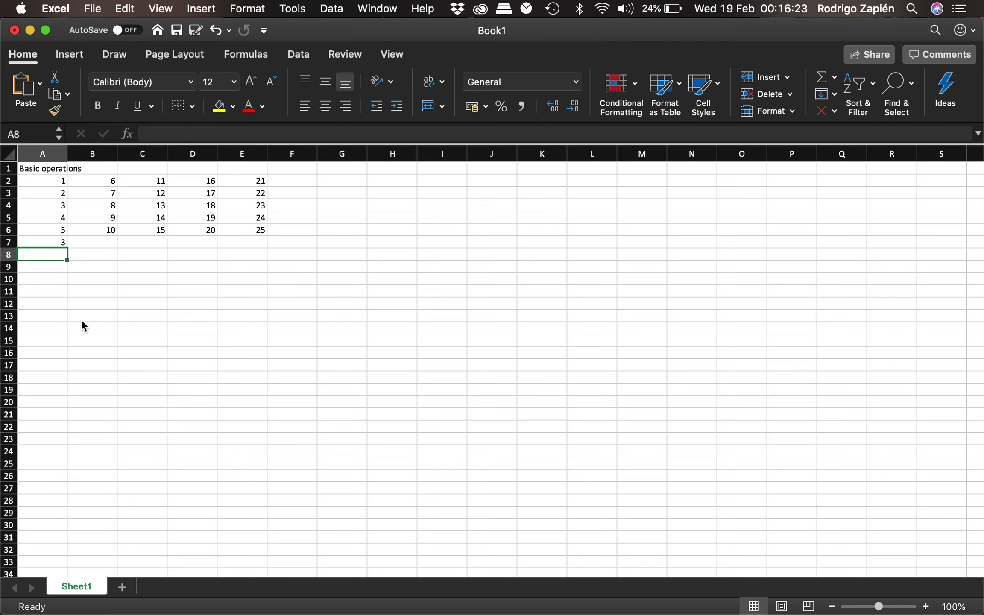
key(Up)
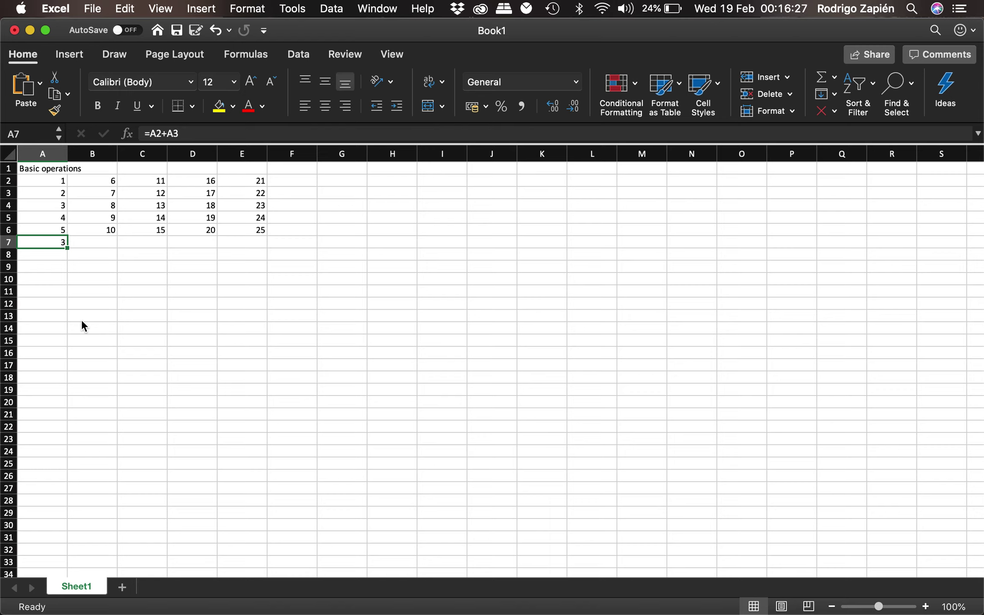
key(super+z)
Enter =A2+A3+A4+A5+A6 in A7 so it totals column A as 15.
text(=)
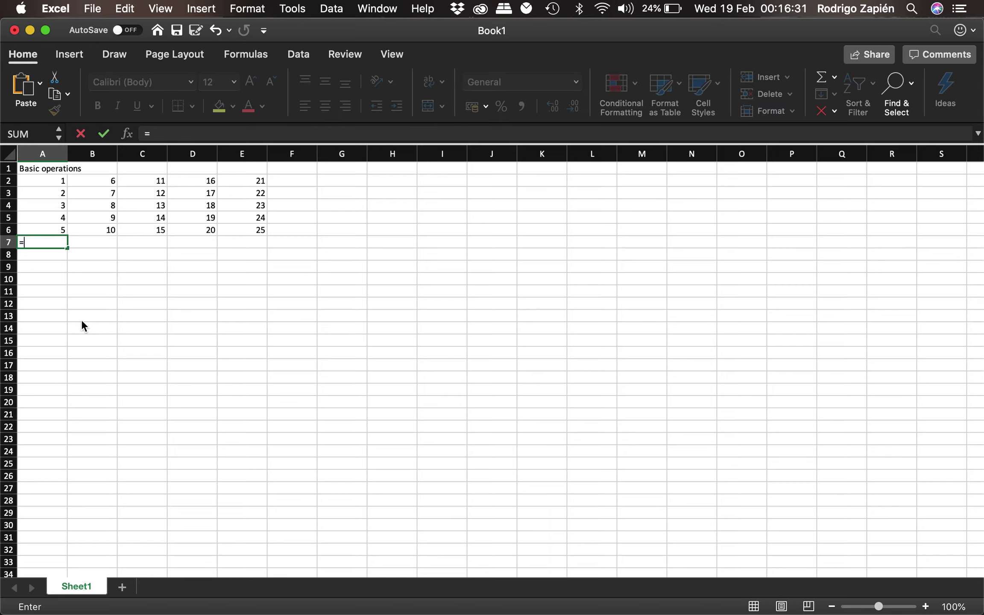
click(52, 180)
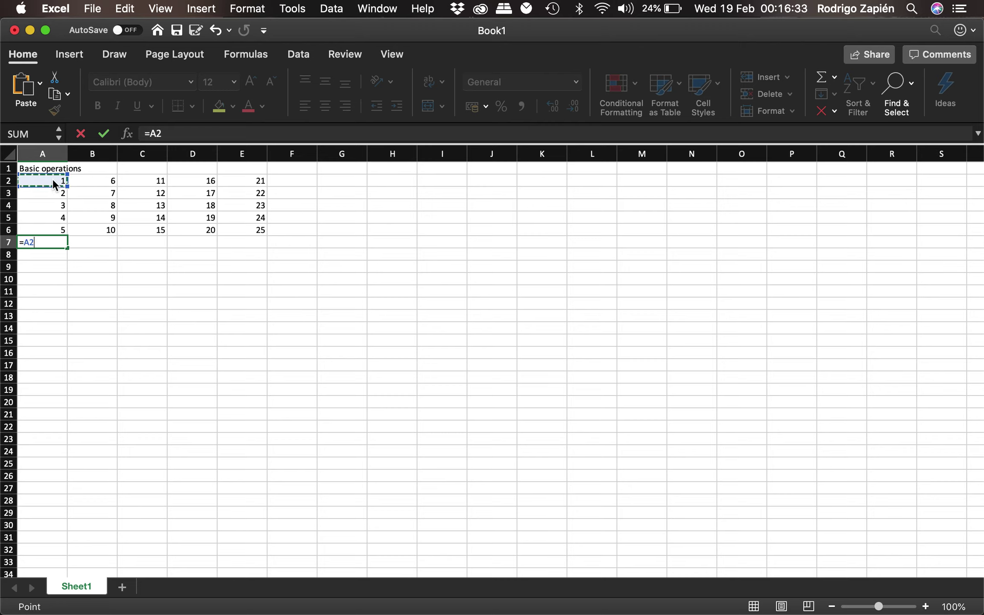
text(+)
click(53, 194)
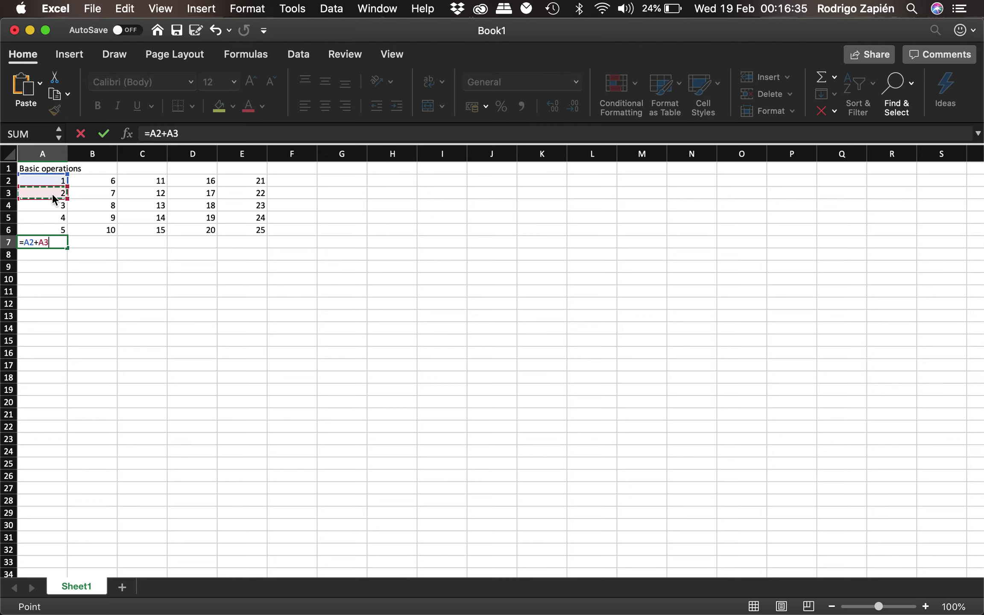
text(+)
click(53, 209)
text(+)
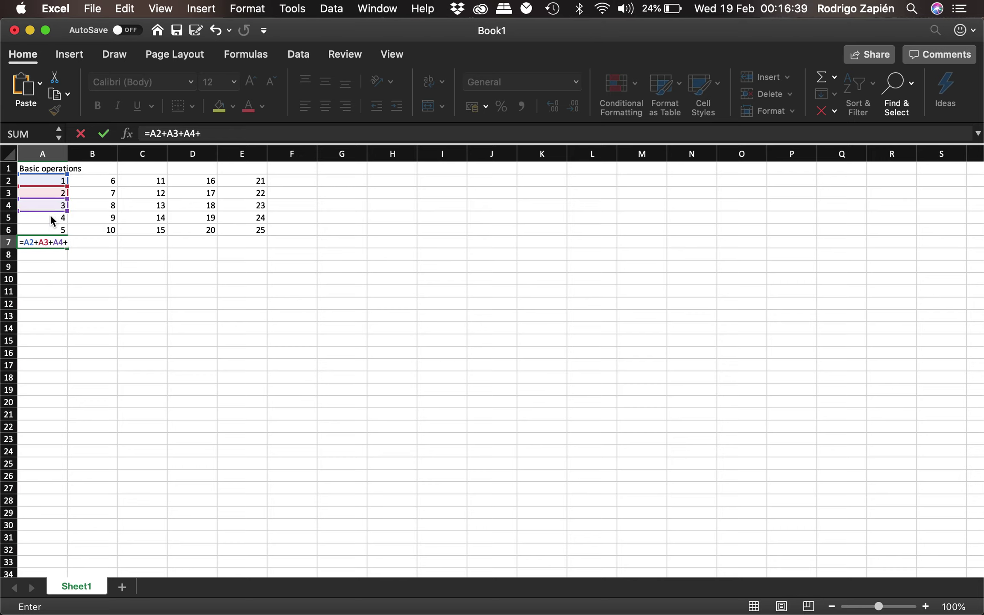
click(50, 215)
text(+)
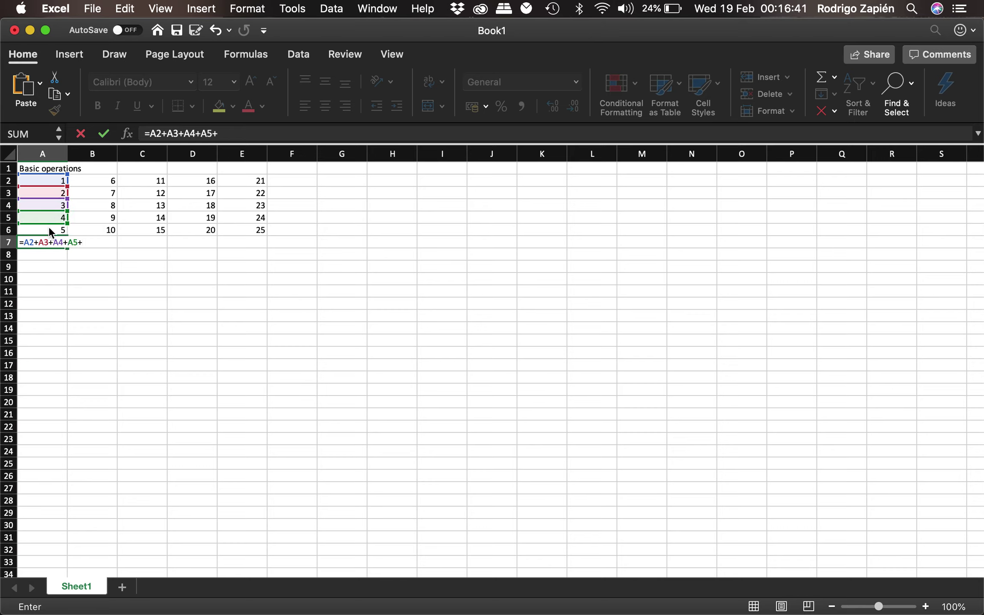
click(48, 227)
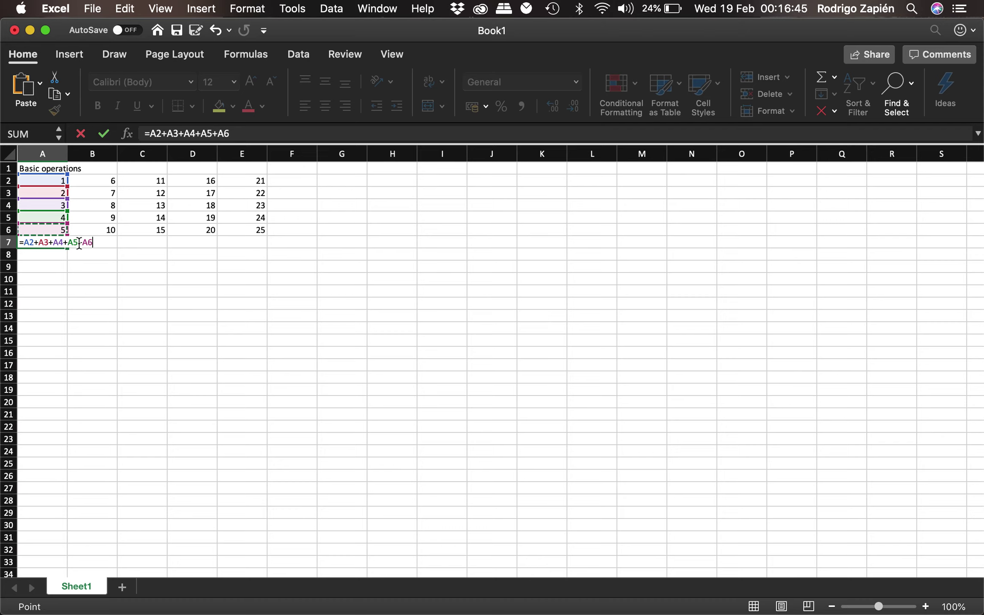
key(Return)
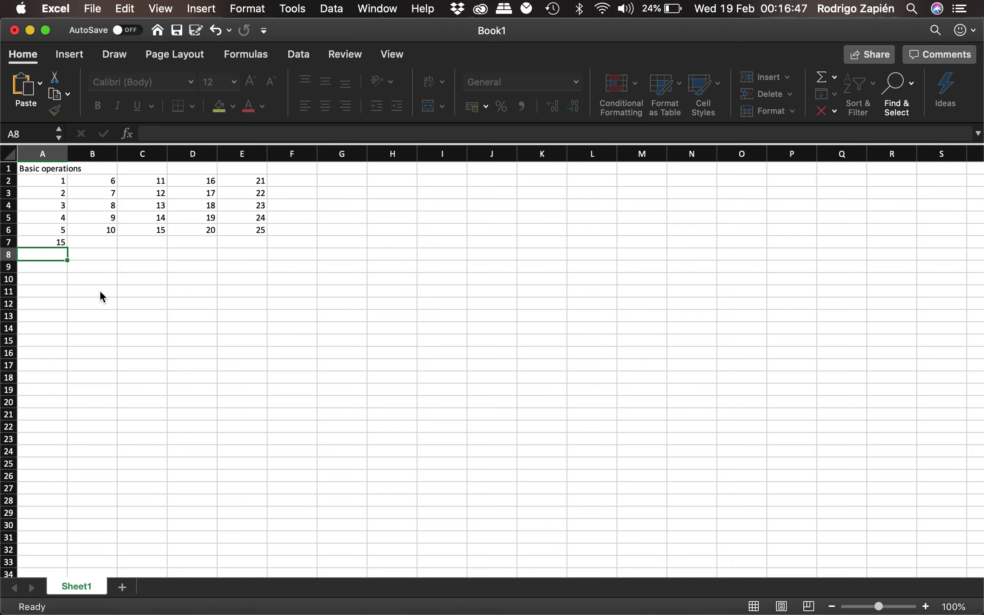
key(Up)
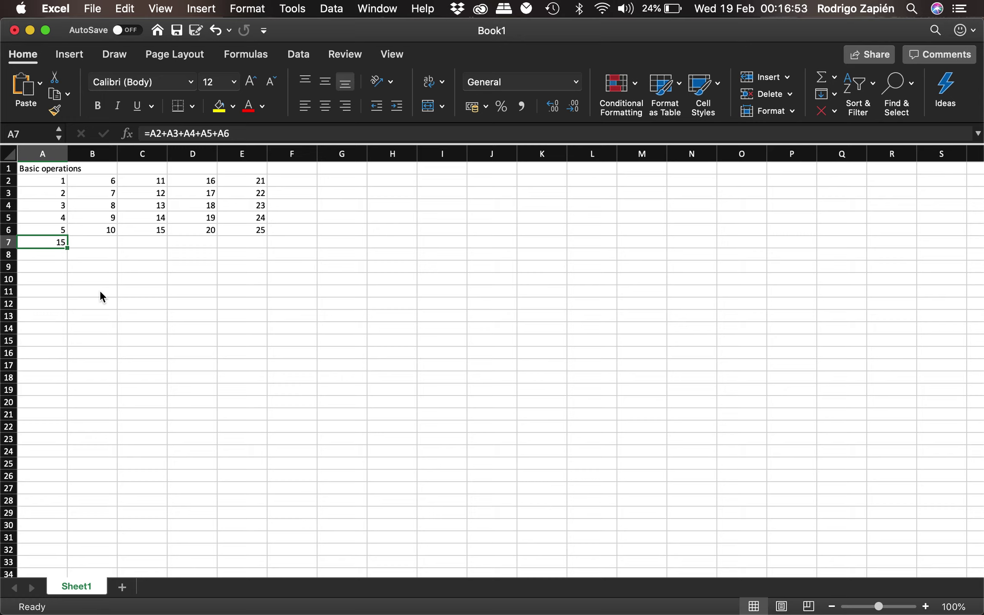
key(Right)
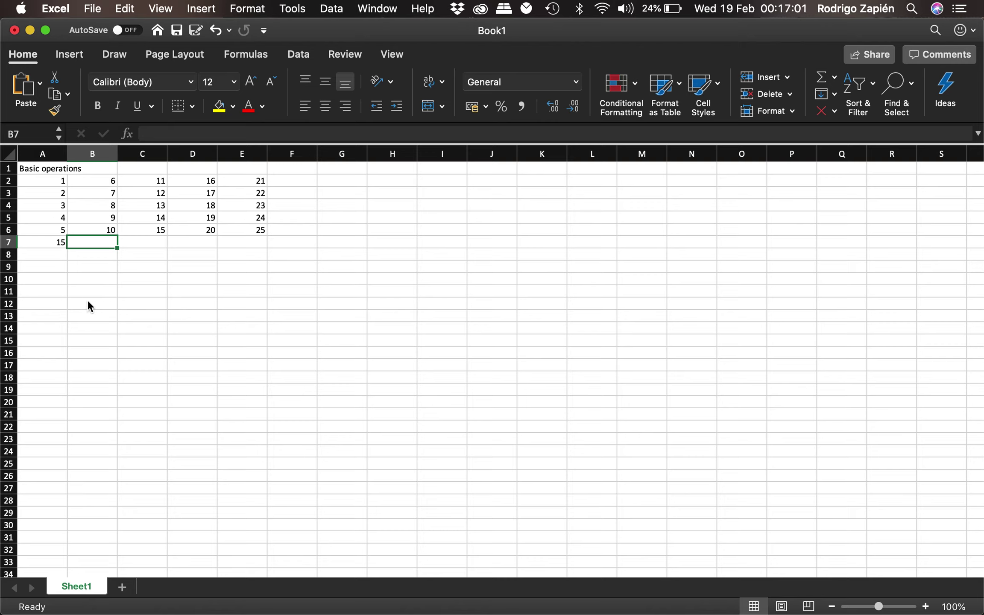
Build =A3+C4 in B7, then extend it with +E5 so it shows 39.
text(=)
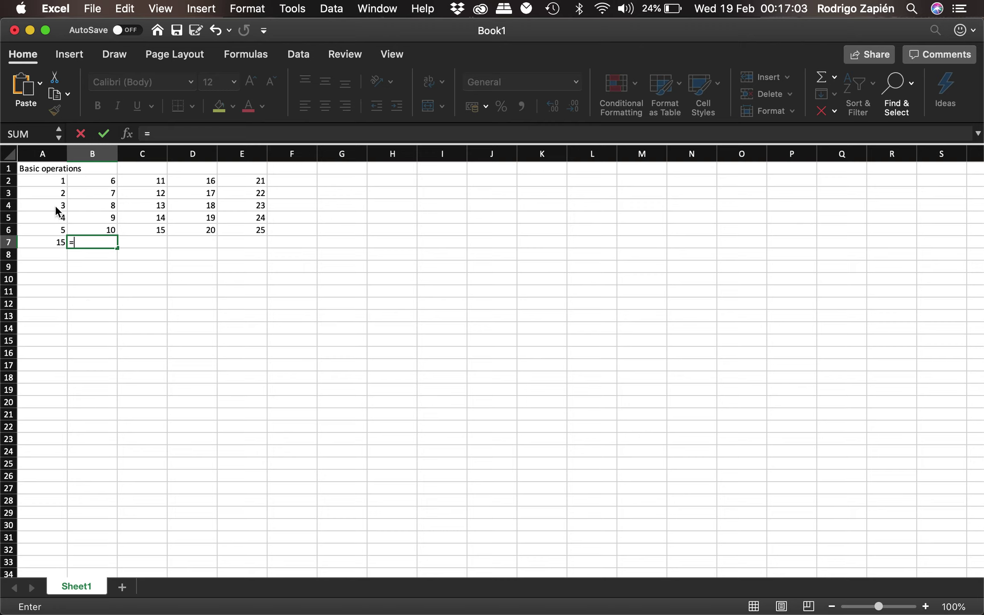
click(52, 192)
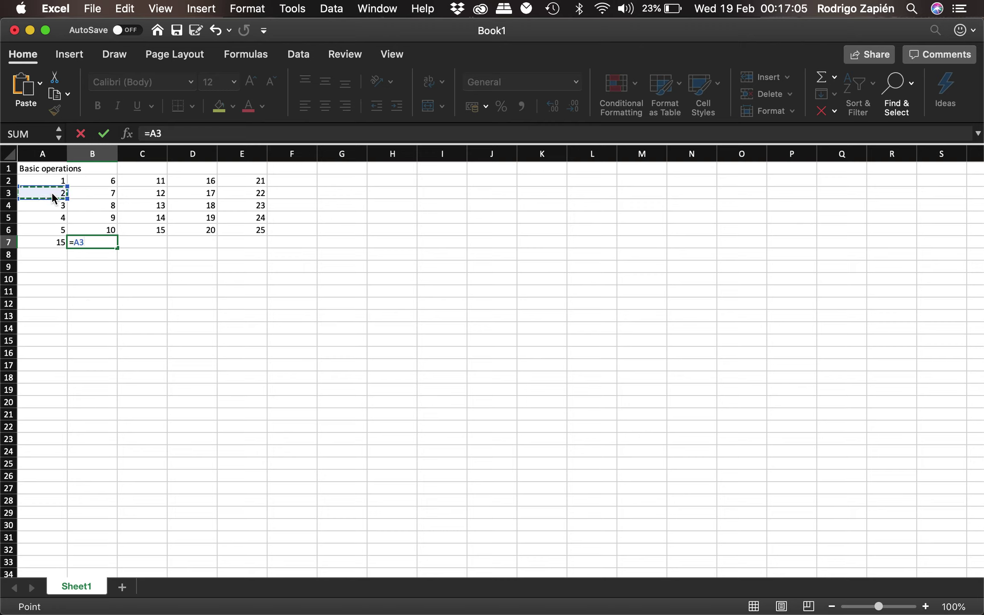
text(+)
click(147, 205)
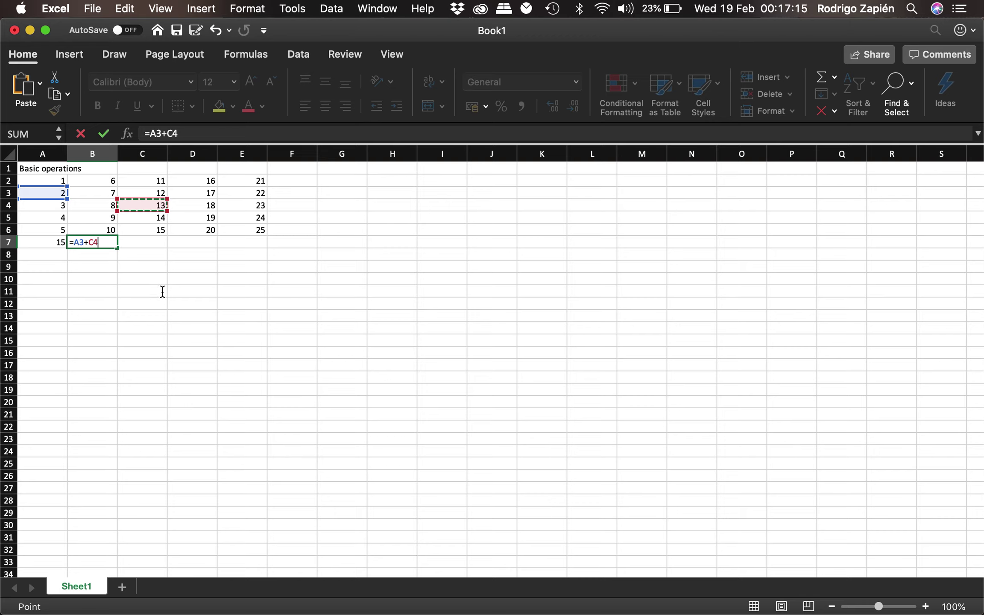
key(Return)
key(Up)
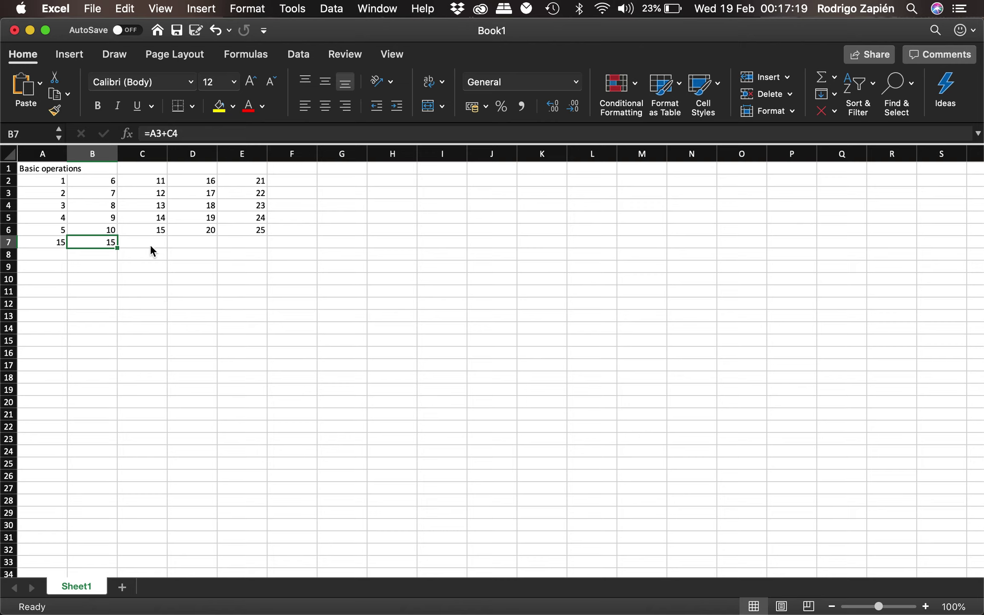
click(198, 134)
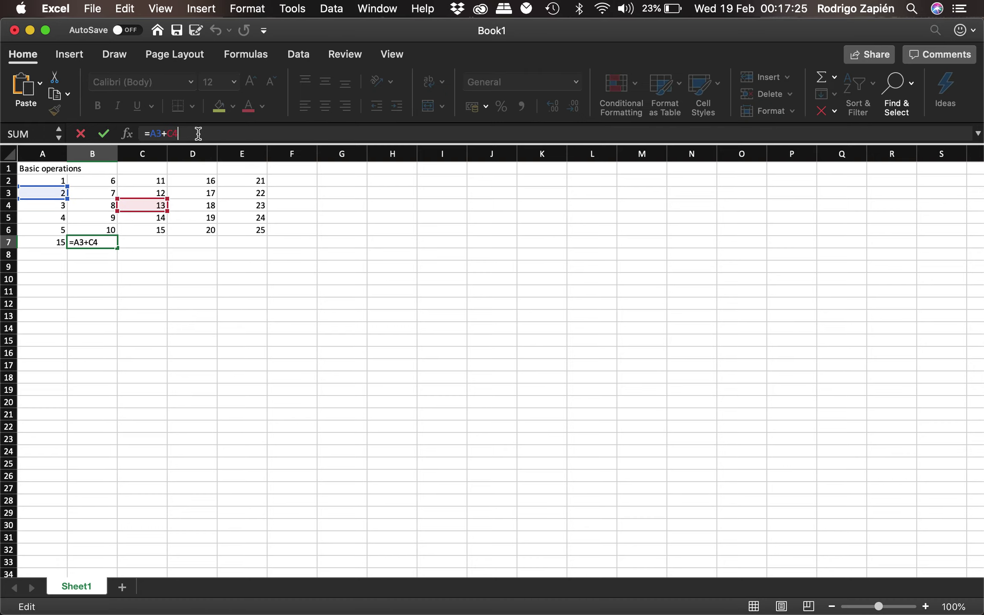
text(+)
click(259, 218)
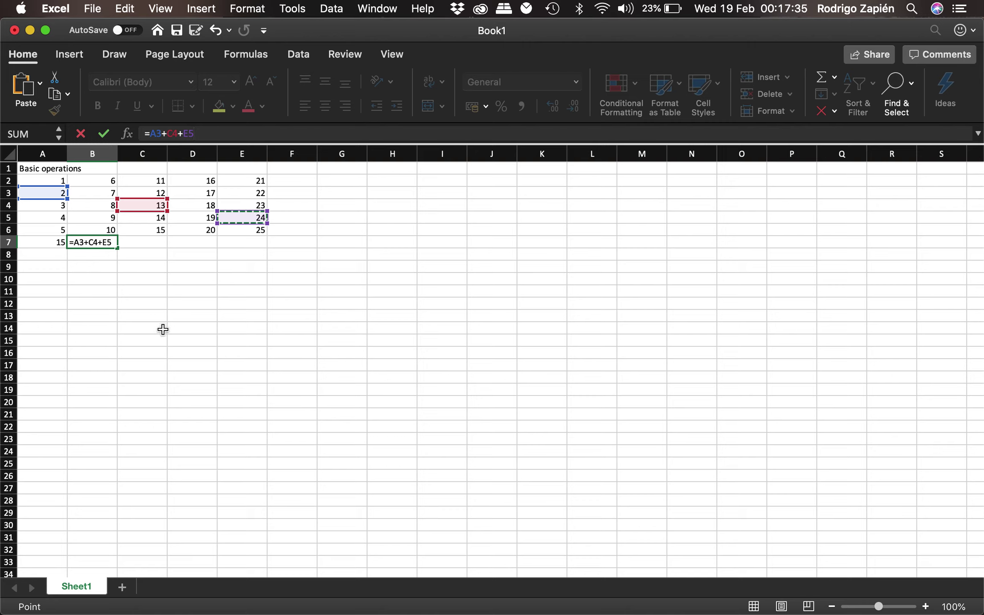
key(Return)
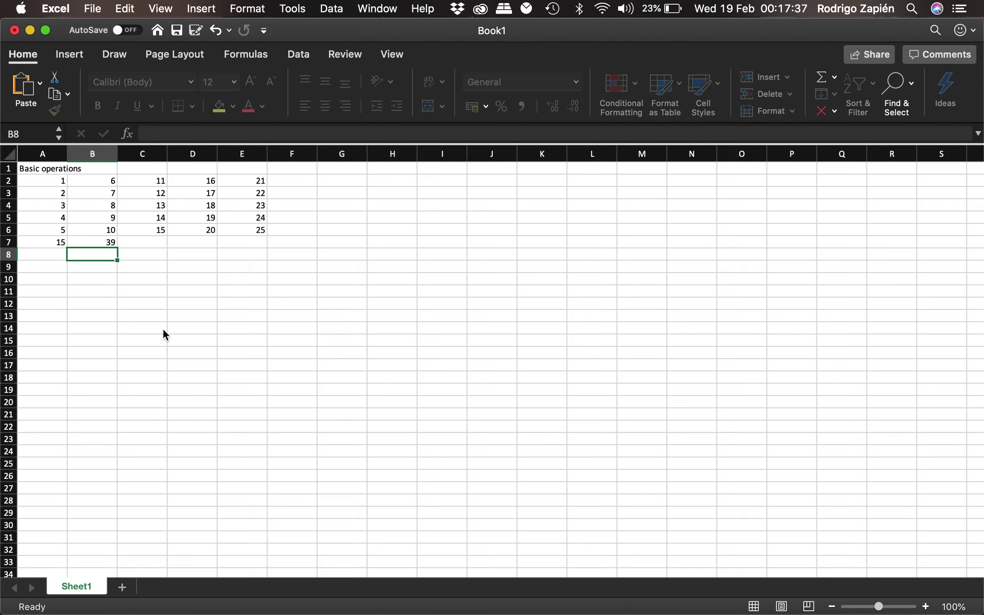
key(Up)
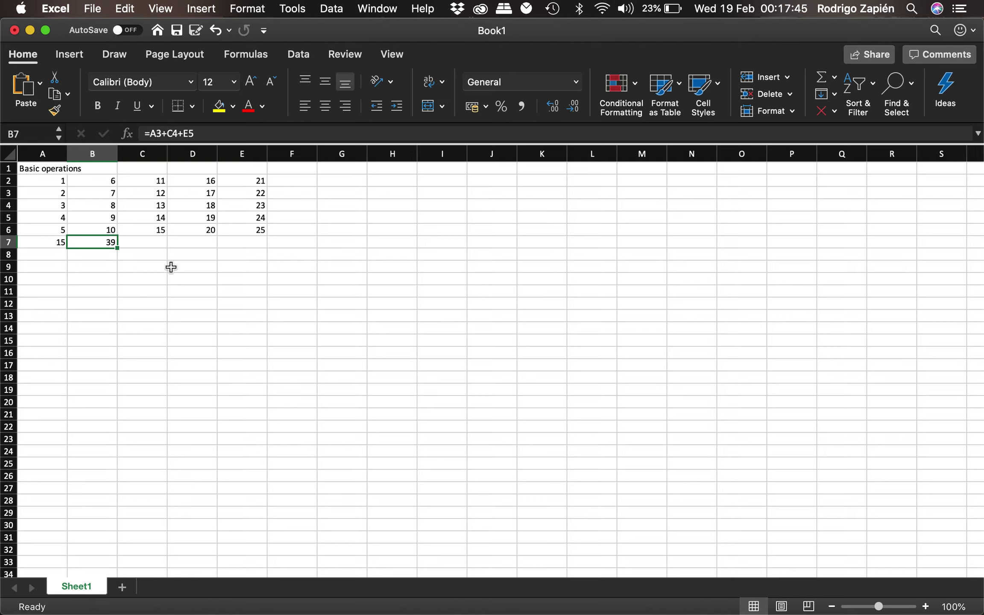
Clear the trial formulas from A7 and B7.
key(shift+Left)
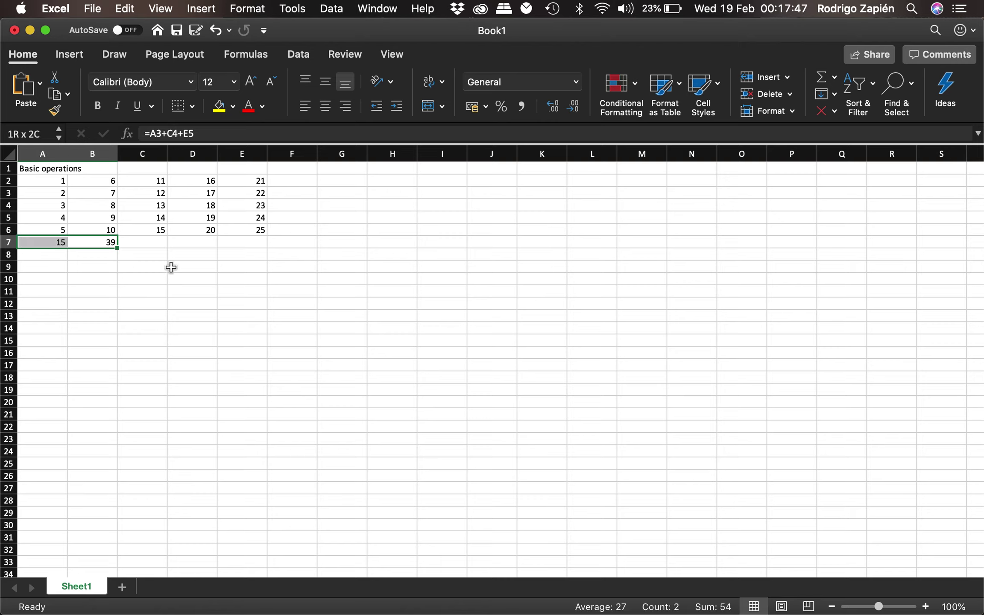
key(Delete)
key(Left)
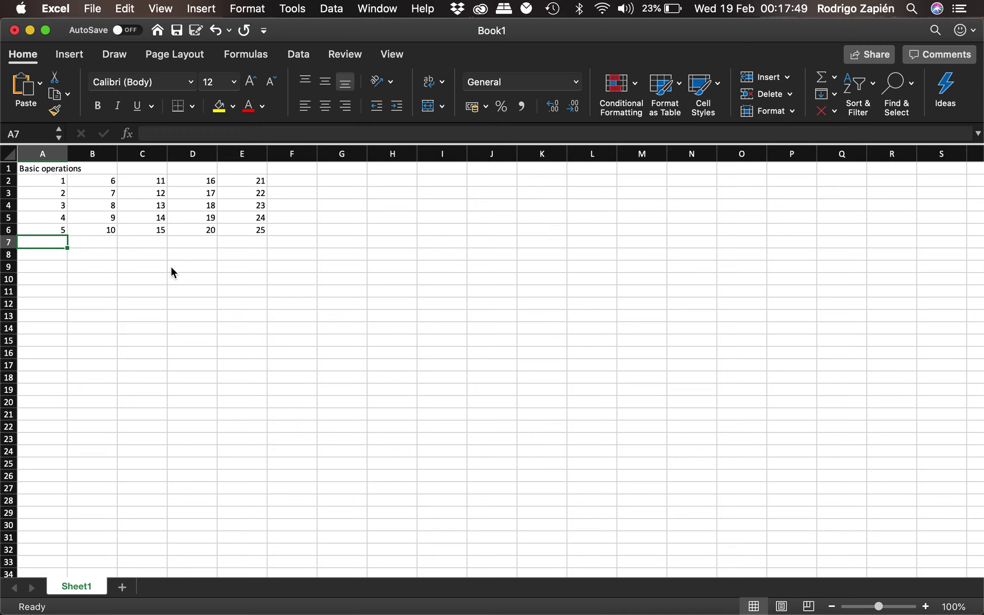
Enter =SUM(A2:A6) in A7, showing 15, and check the formula.
text(=)
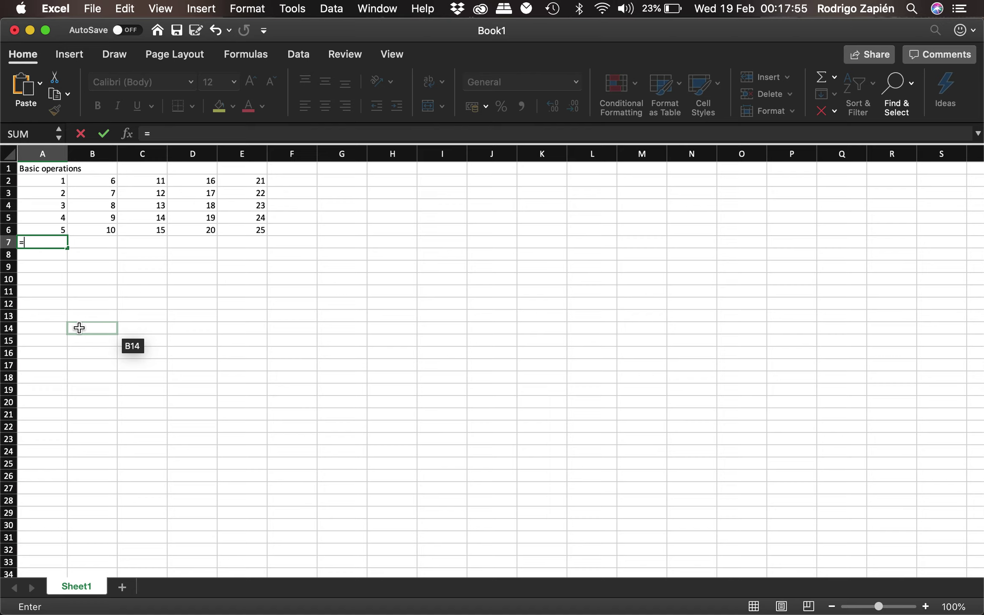
text(sum)
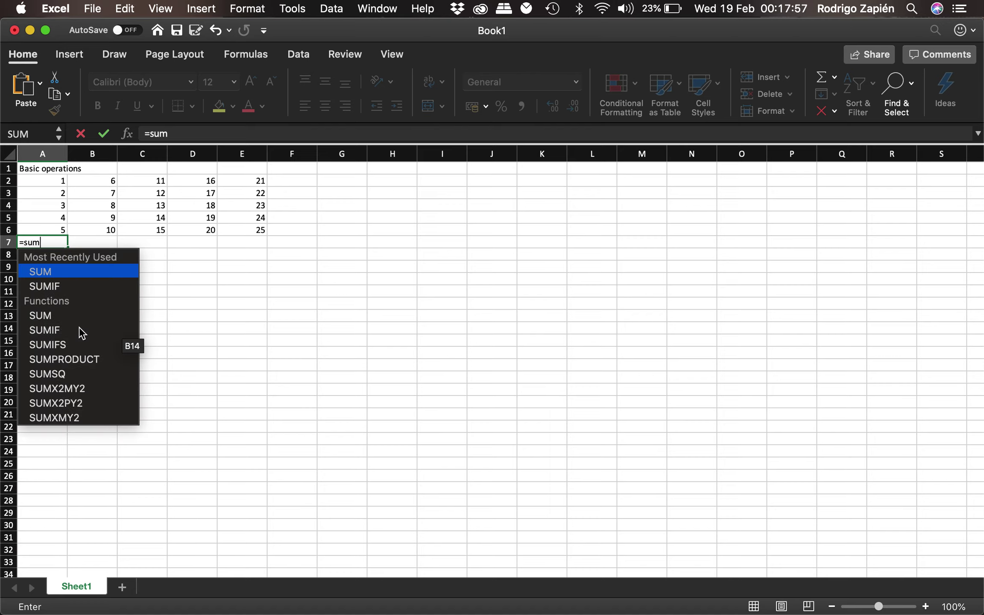
text(()
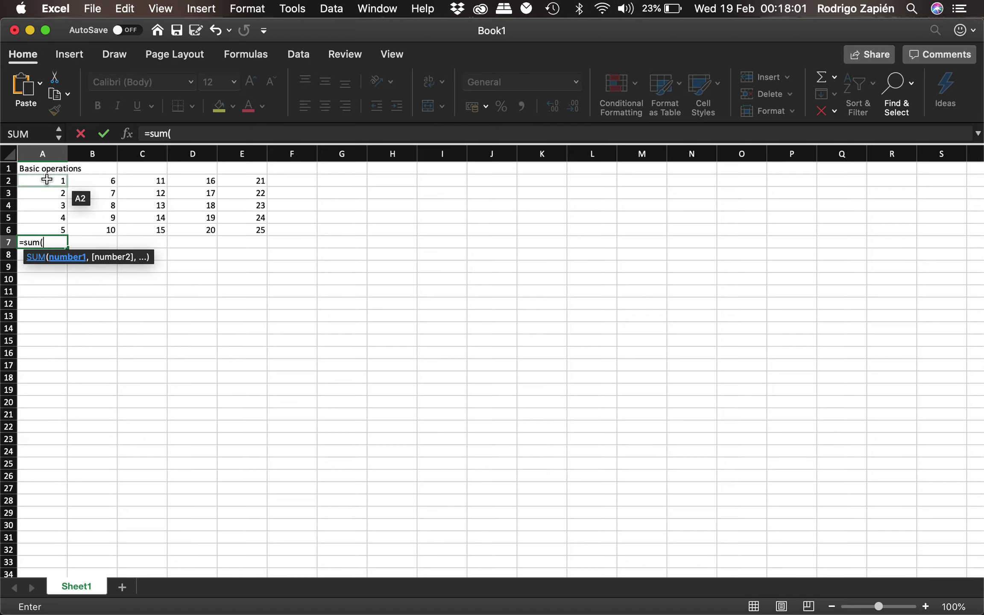
drag(47, 180, 47, 230)
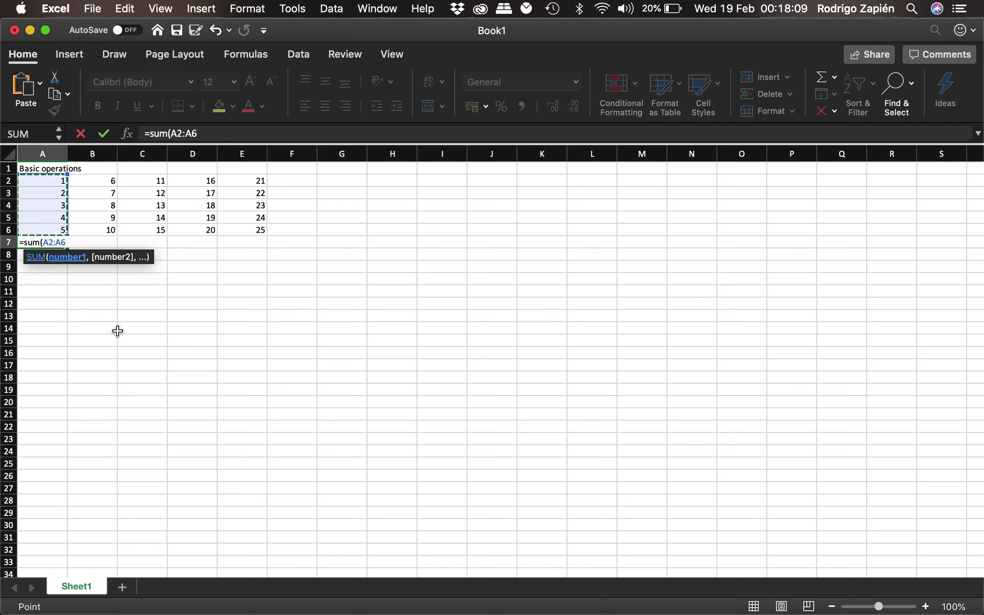
text())
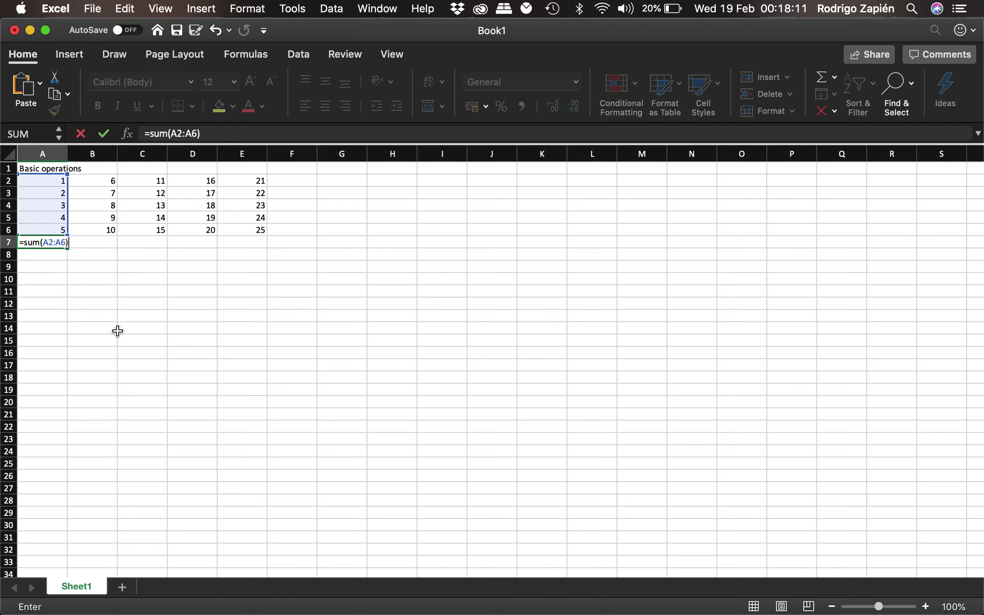
key(Return)
key(Up)
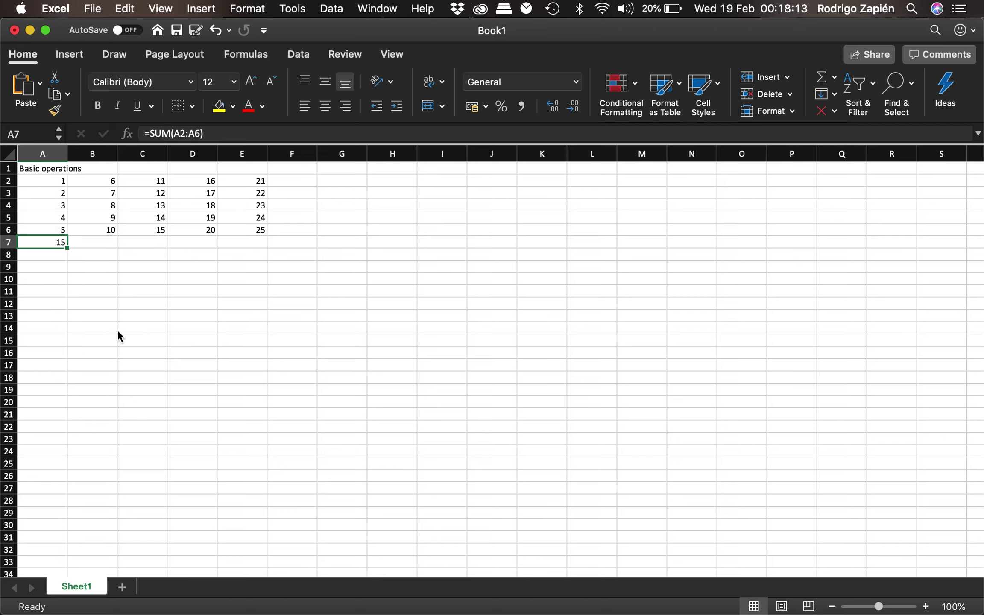
click(186, 134)
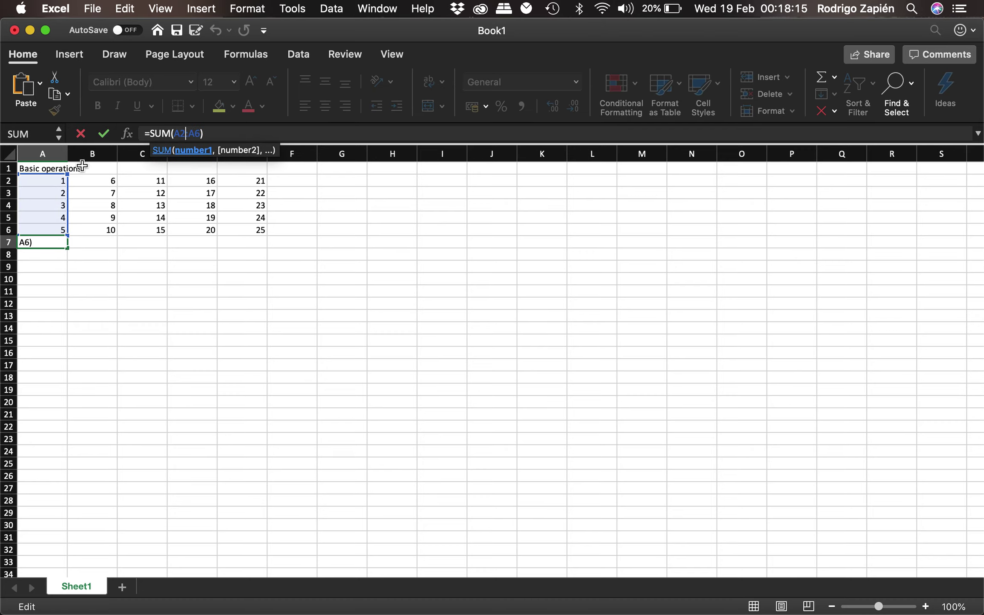
click(84, 243)
Enter =SUM(B2:B6) in B7 so it shows 40.
text(=sum()
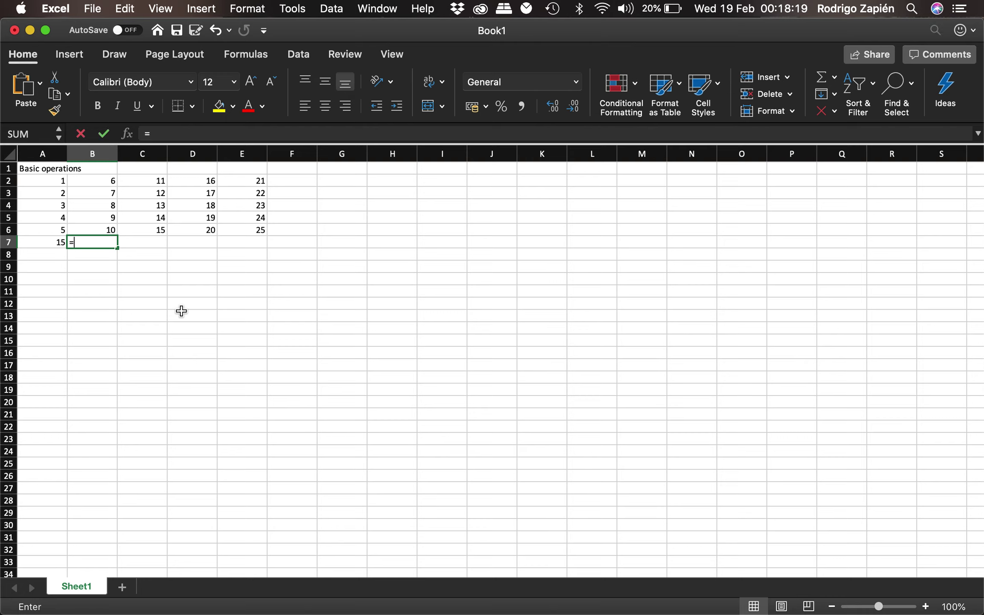
key(Up)
key(Up)
key(Up)
key(Up)
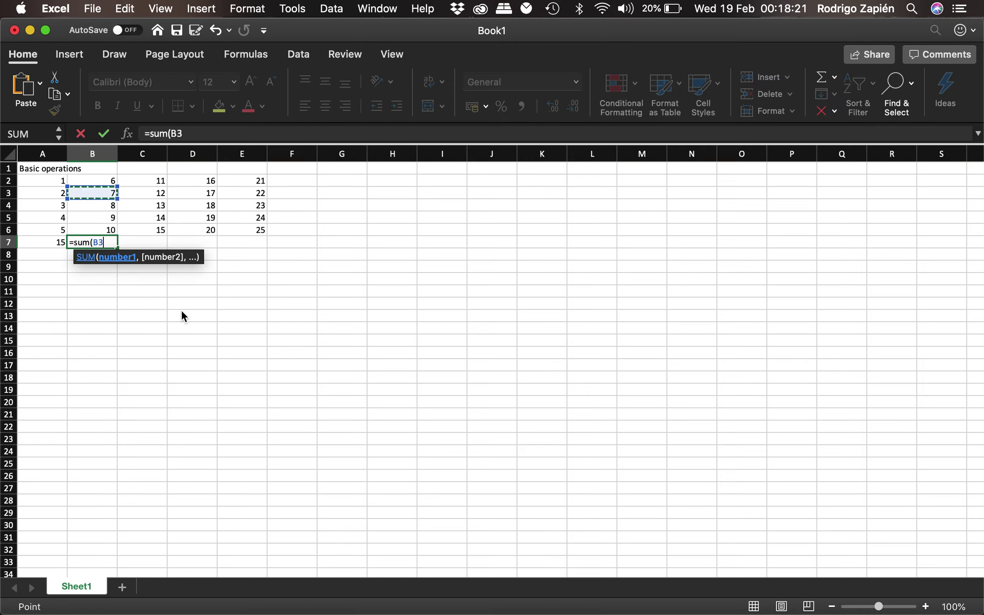
shift+click(108, 233)
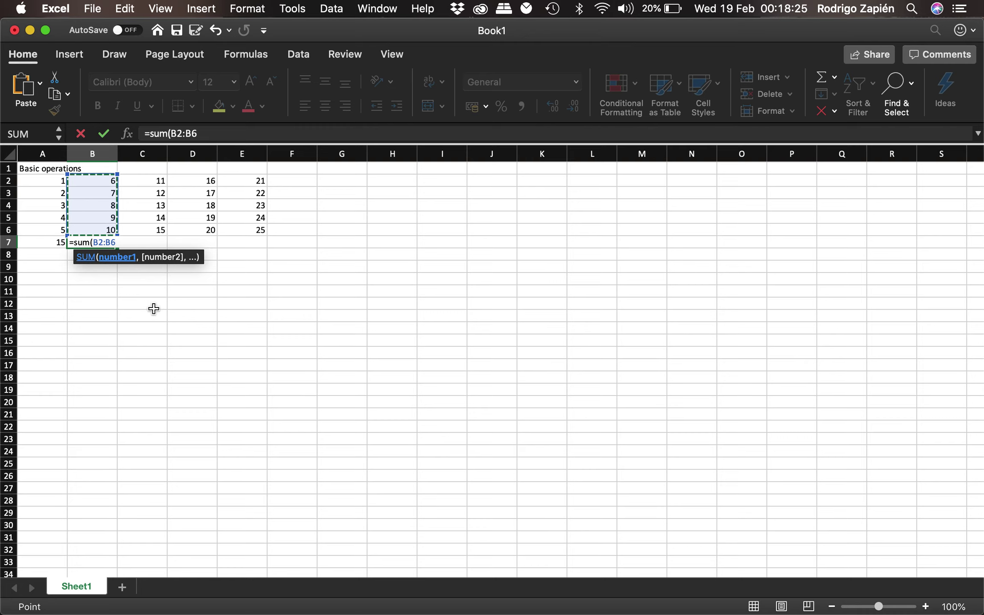
key(Return)
key(Up)
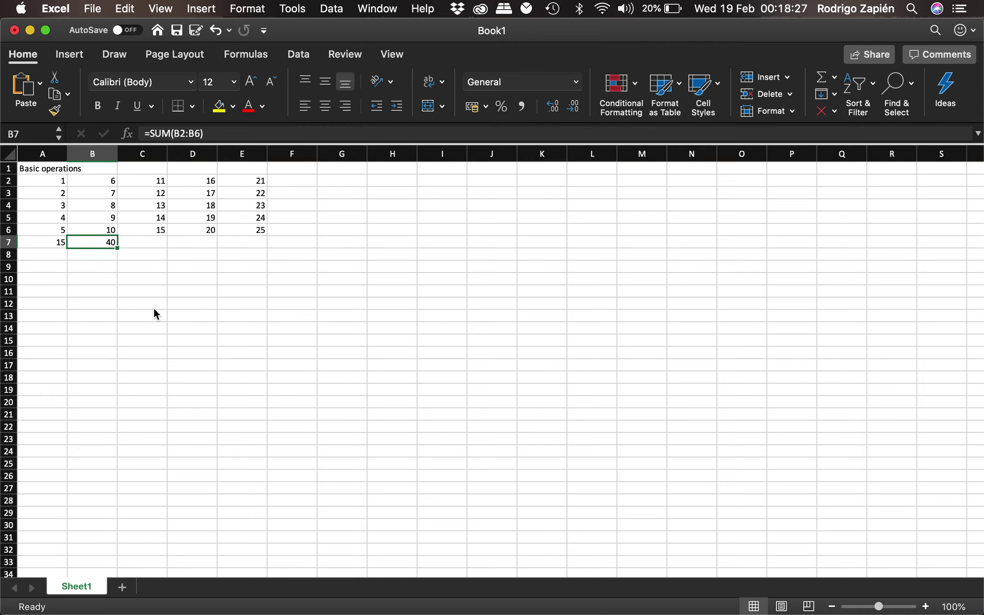
Select A2:A6 and B2:B6 to compare the status-bar Sum with the totals.
drag(46, 182, 49, 231)
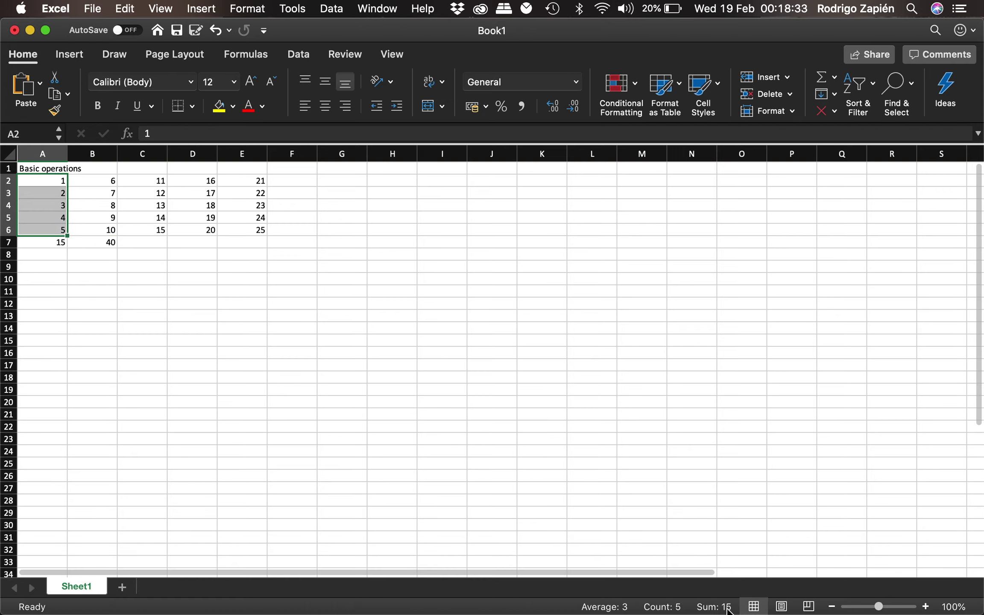
click(97, 180)
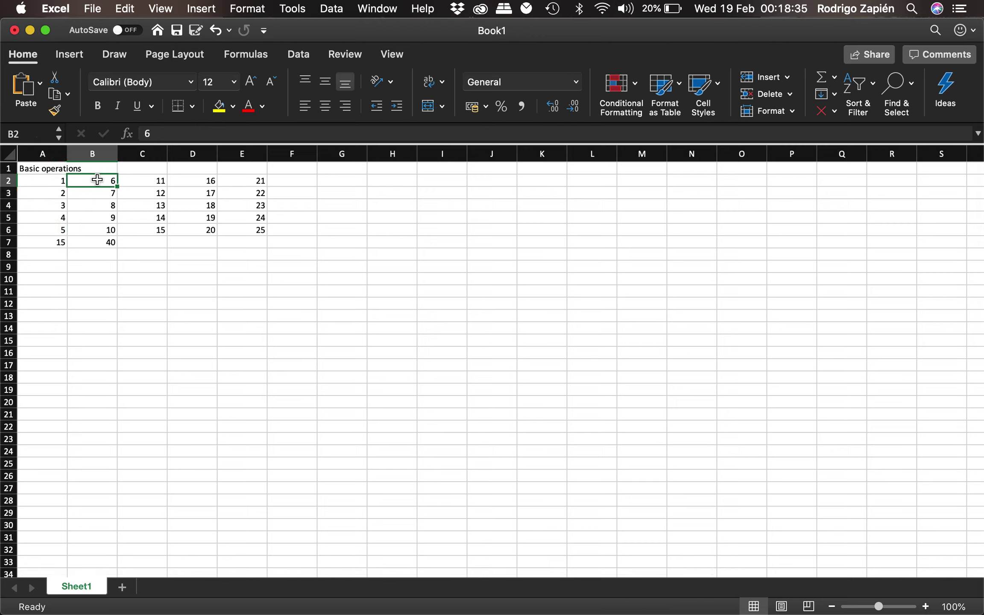
key(shift+Down)
key(shift+Down)
key(shift+Down)
key(shift+Down)
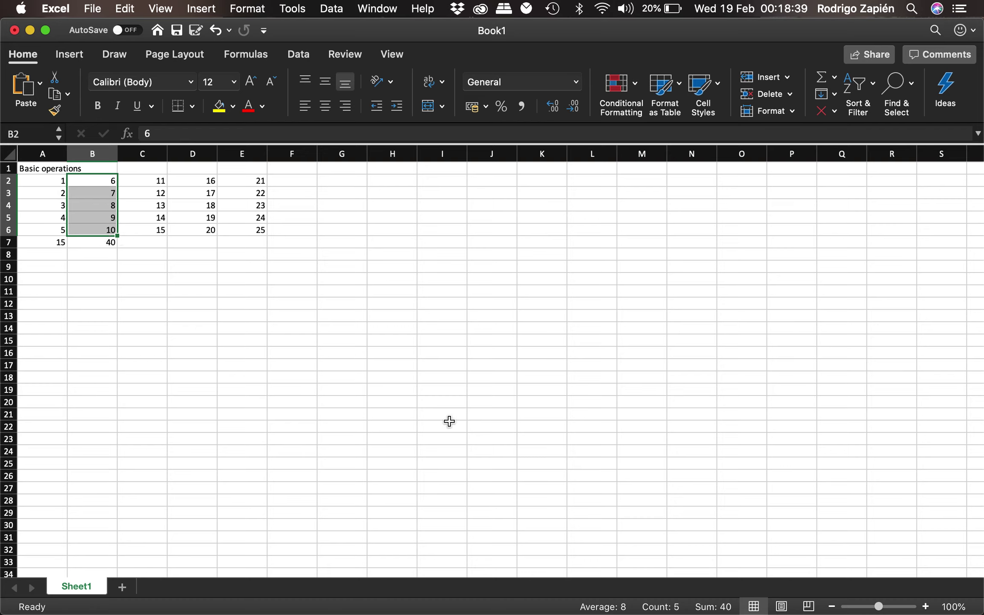
click(101, 243)
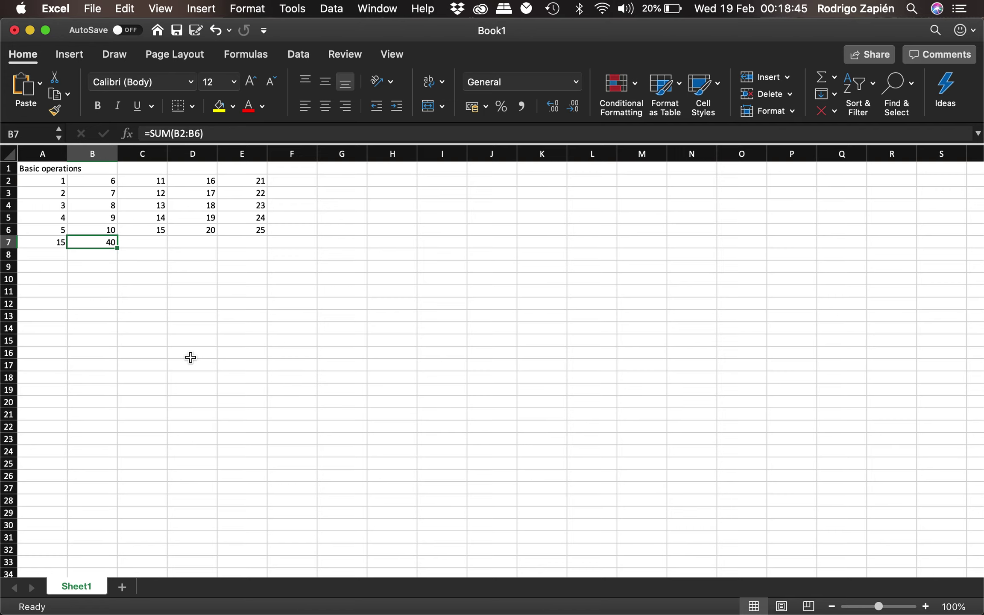
Copy B7's SUM formula into C7 using the Edit menu.
click(127, 11)
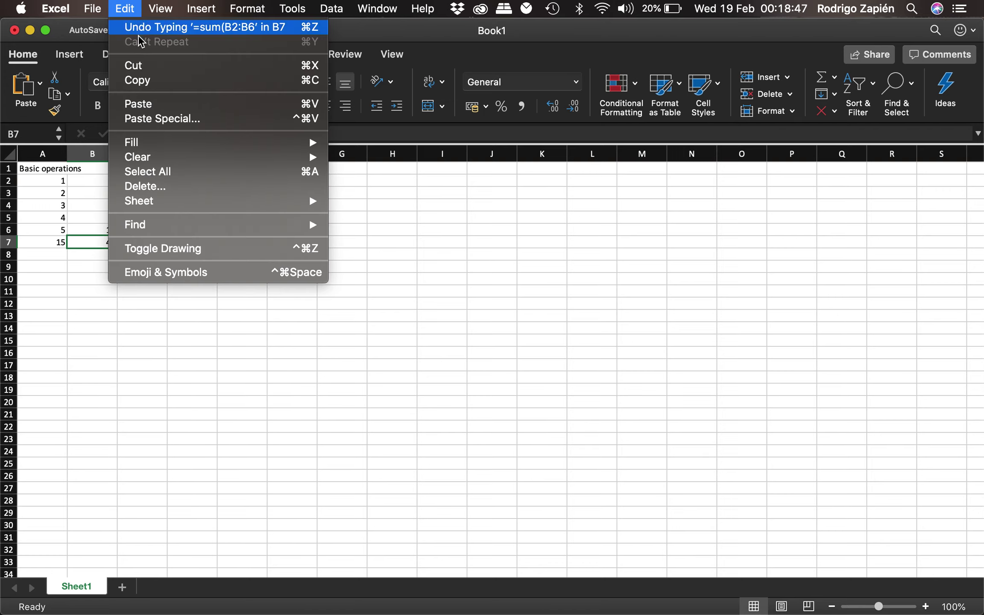
click(153, 81)
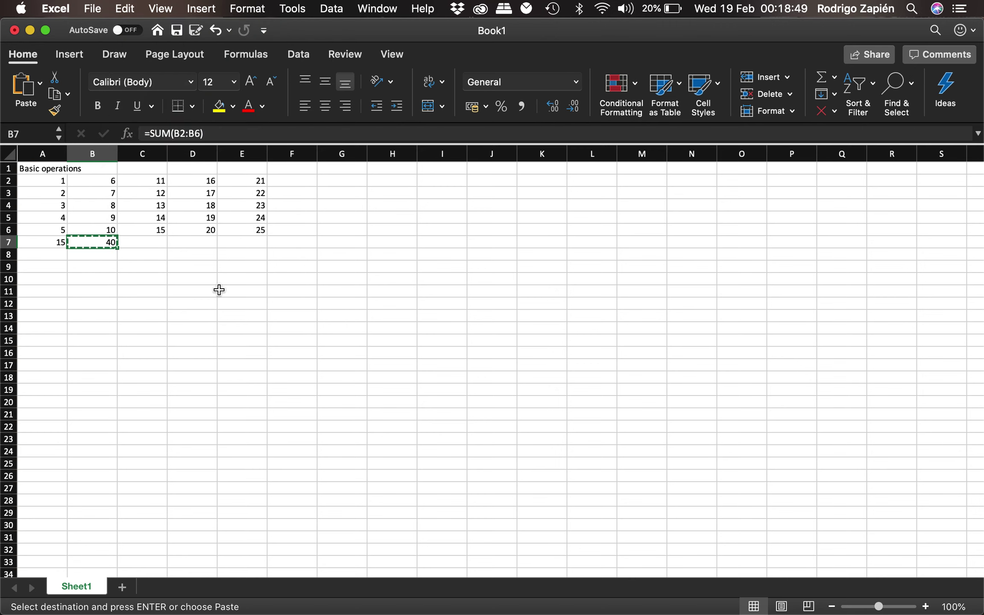
key(Right)
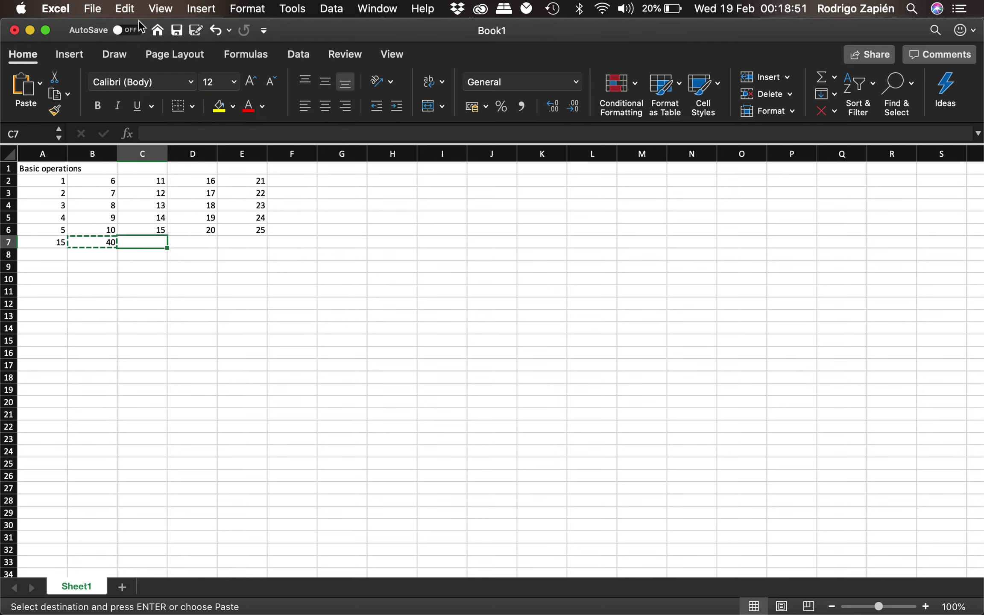
click(93, 10)
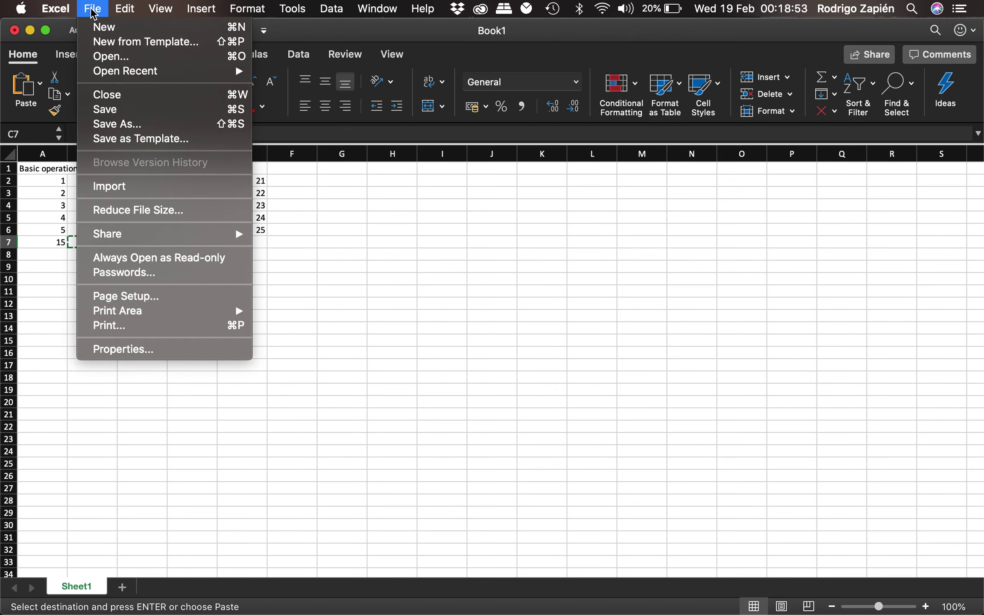
mouse_move(124, 9)
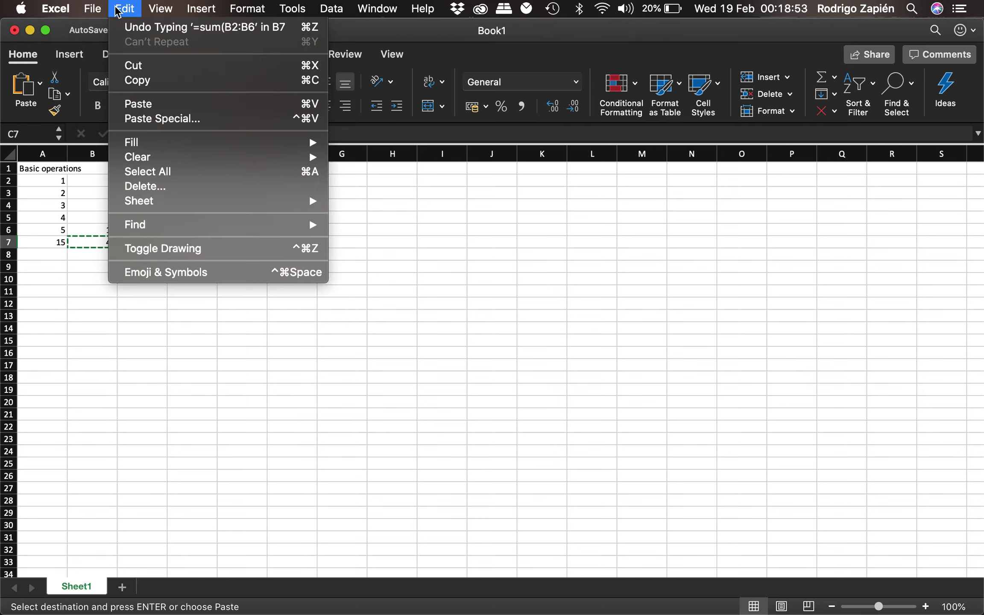
click(156, 110)
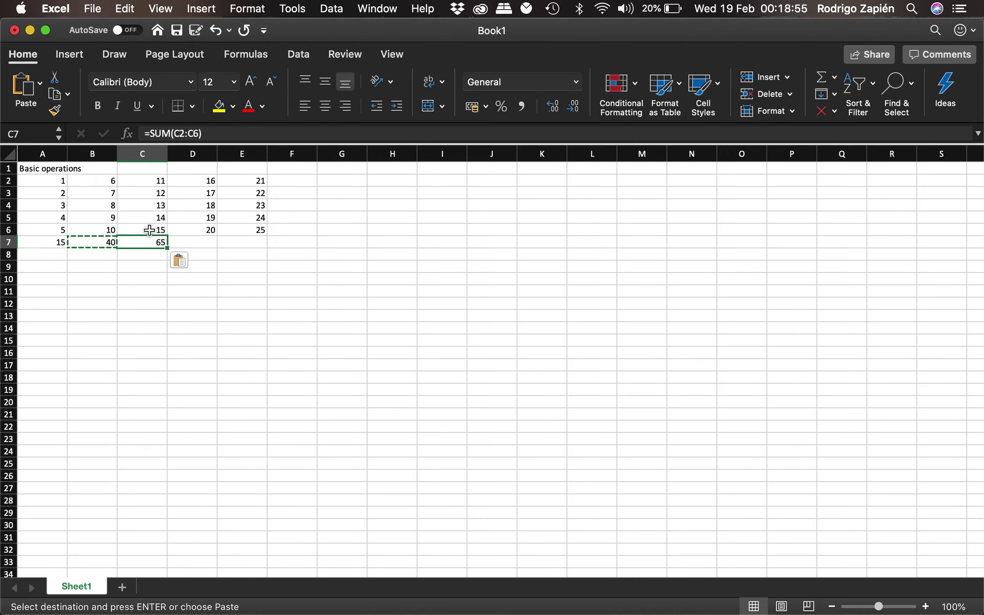
key(Escape)
Check the SUM formulas in B7 and C7, cancelling an accidental edit.
click(102, 242)
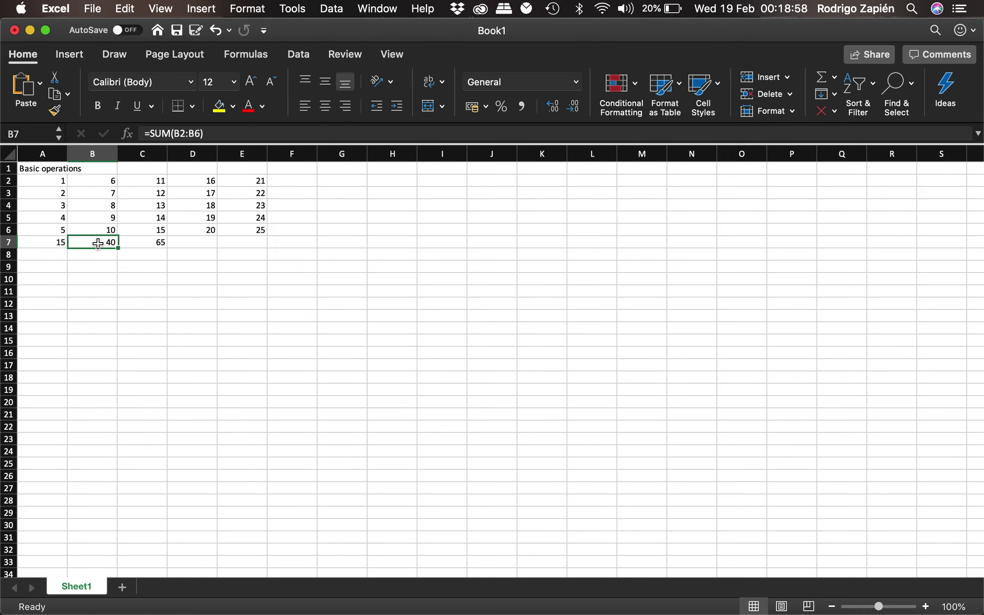
click(191, 134)
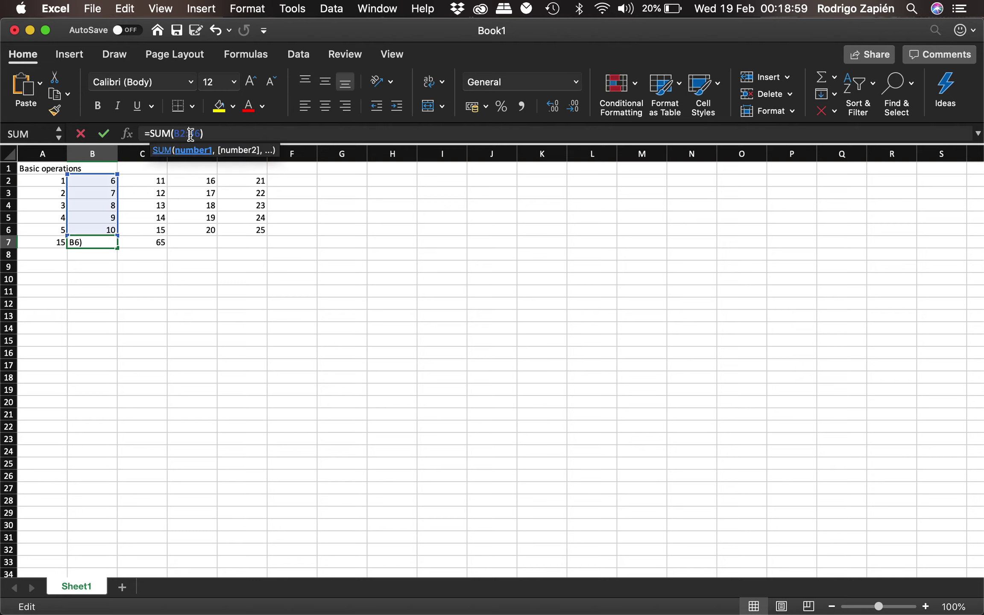
key(Escape)
click(147, 242)
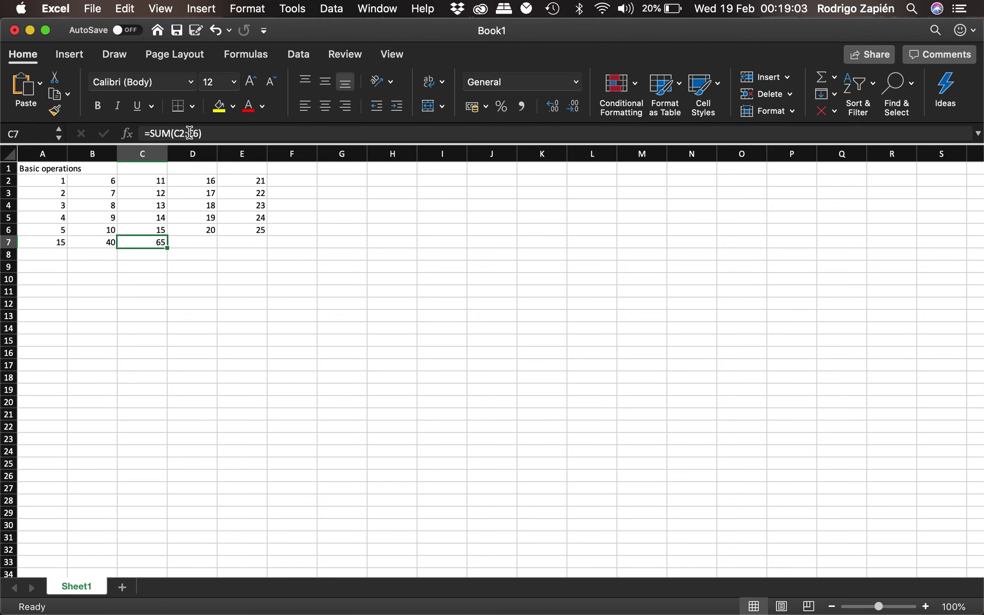
click(191, 134)
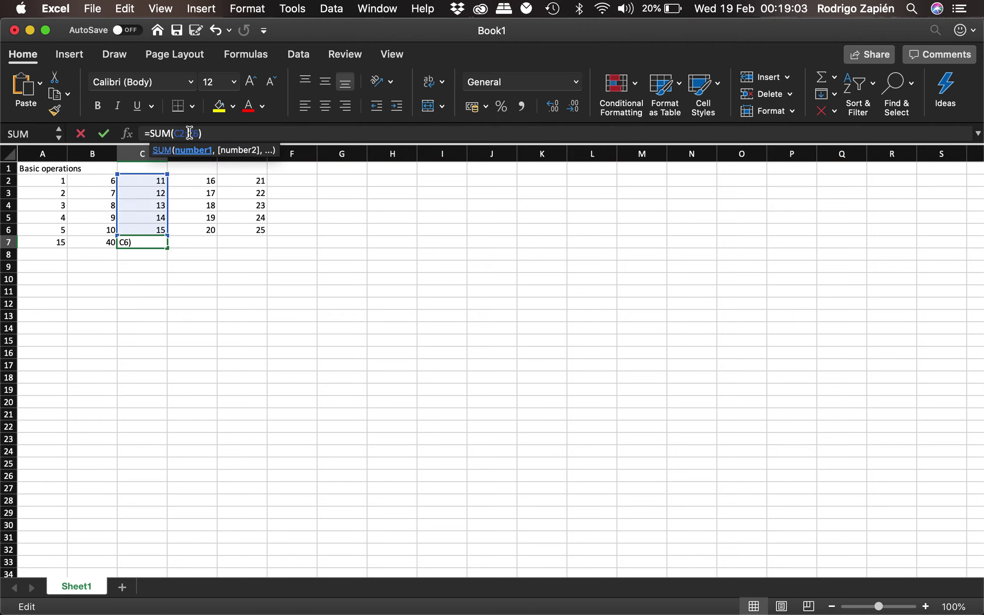
click(188, 258)
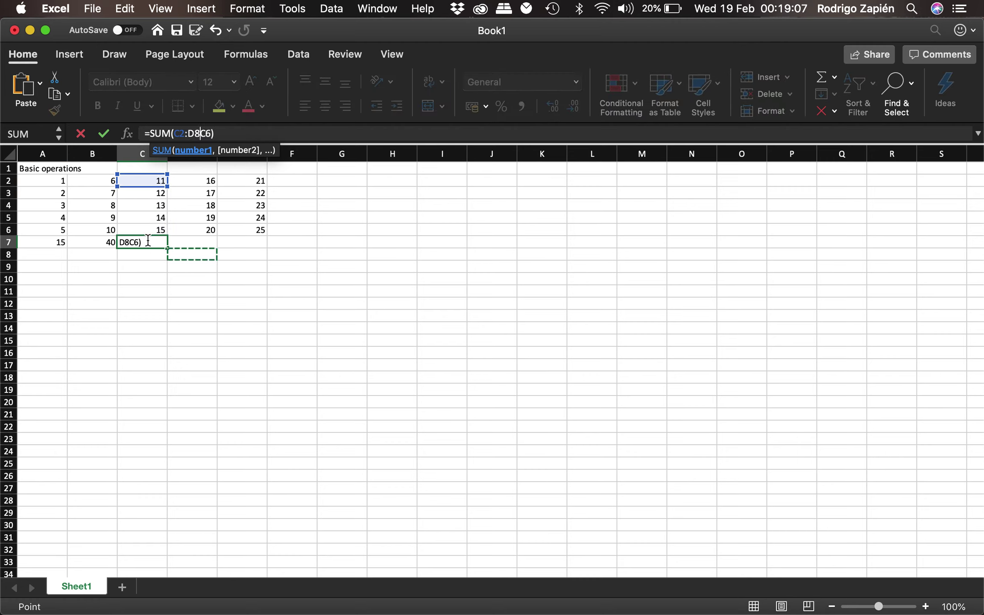
key(Escape)
Copy the column total formula into D7 and E7 with Cmd+C and Cmd+V.
key(super+c)
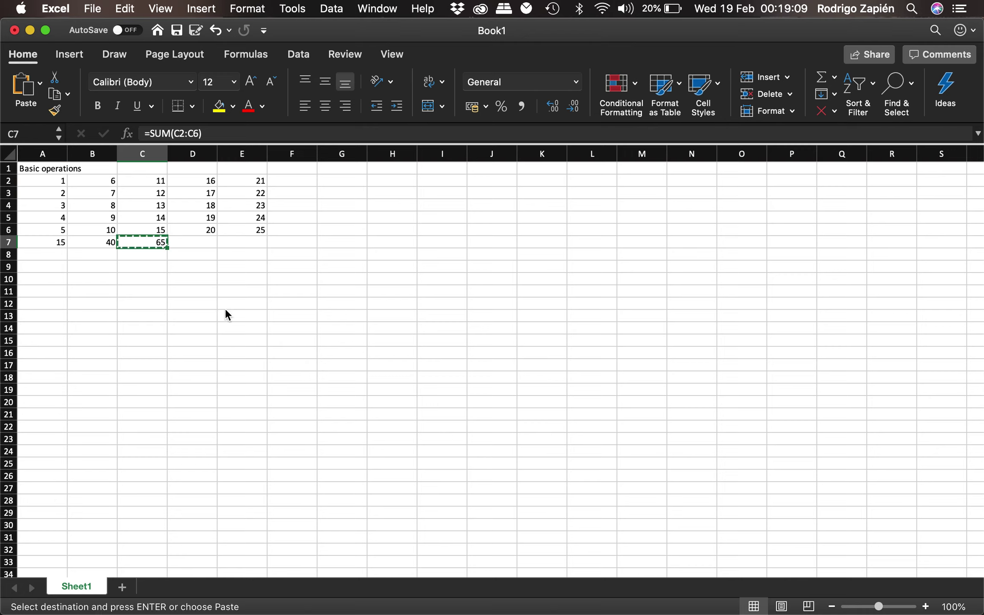
key(Right)
key(super+v)
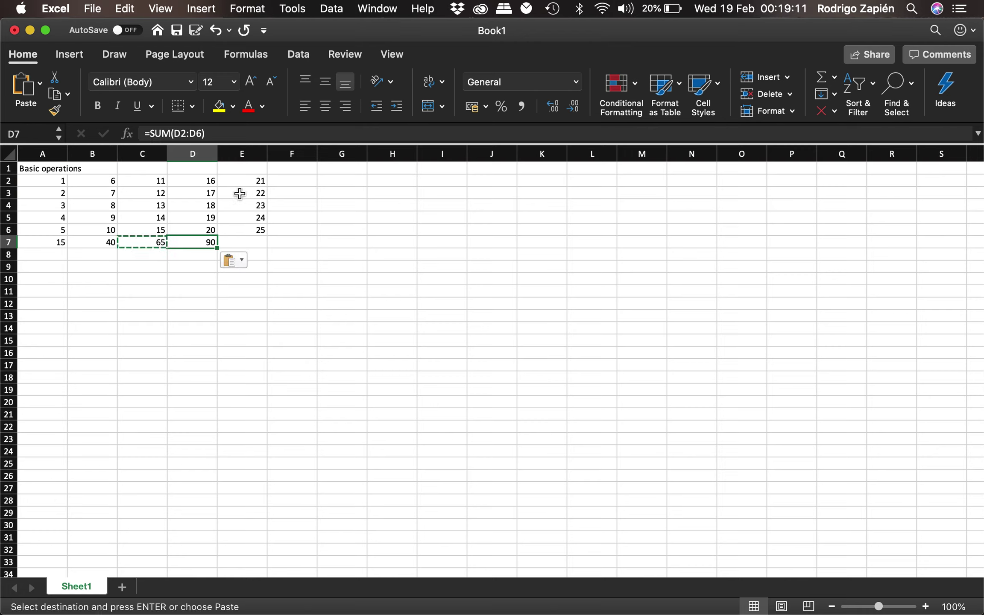
click(250, 135)
key(Escape)
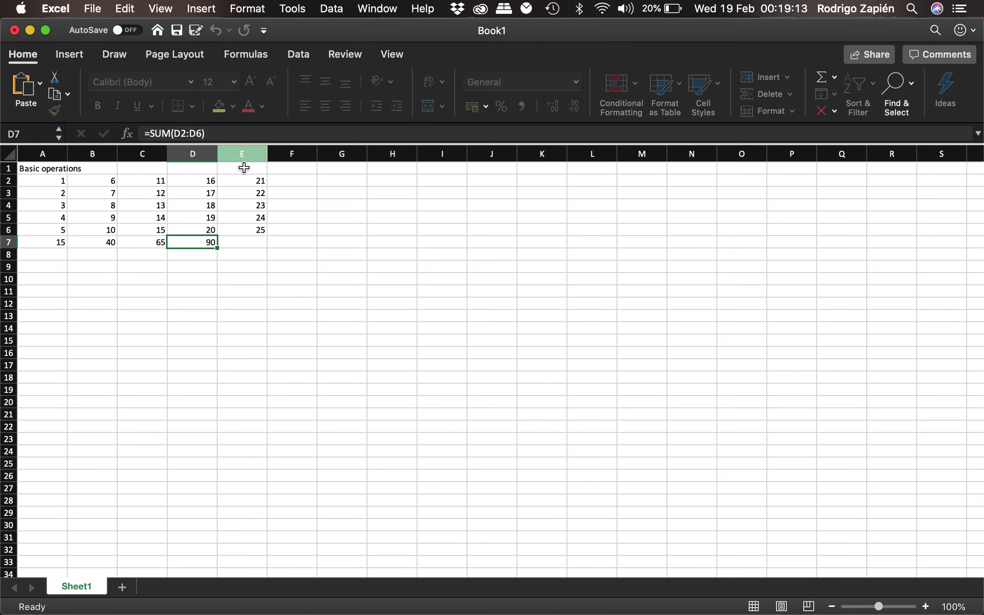
key(super+c)
key(Right)
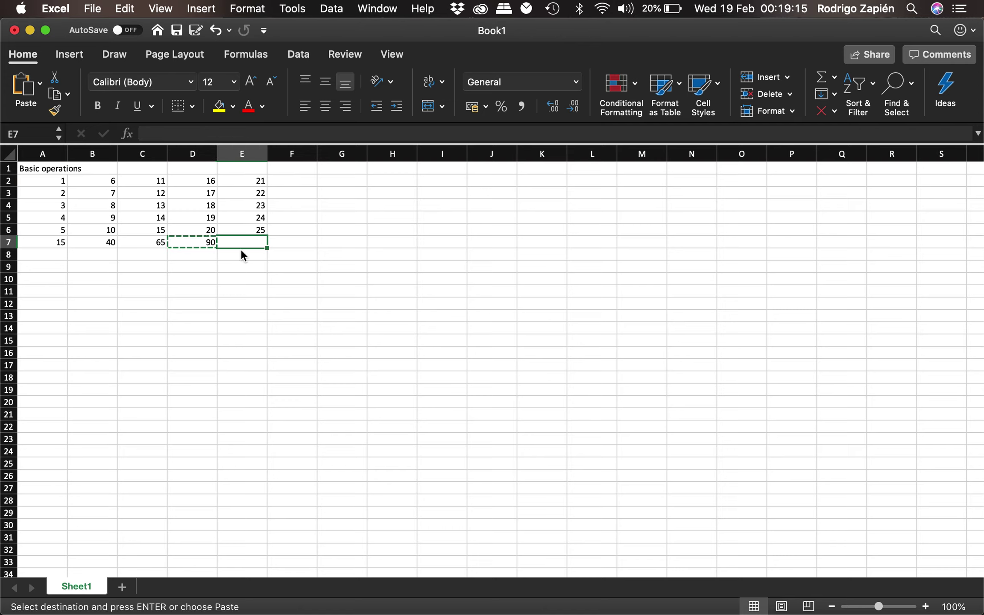
key(super+v)
click(236, 133)
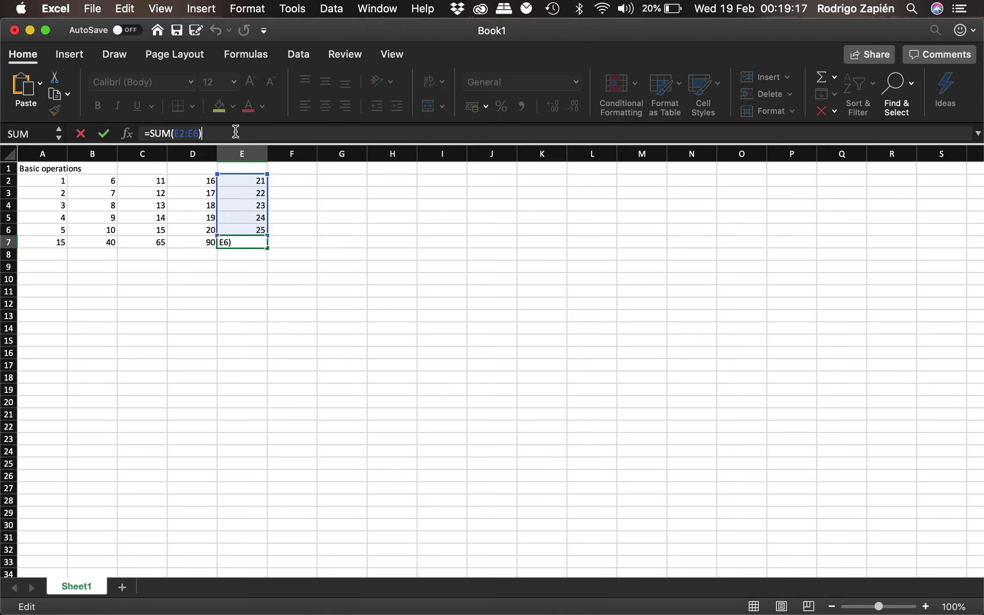
Enter =SUM(A2:E2) in F2 for a row 2 total of 55, then verify it.
key(Escape)
click(280, 179)
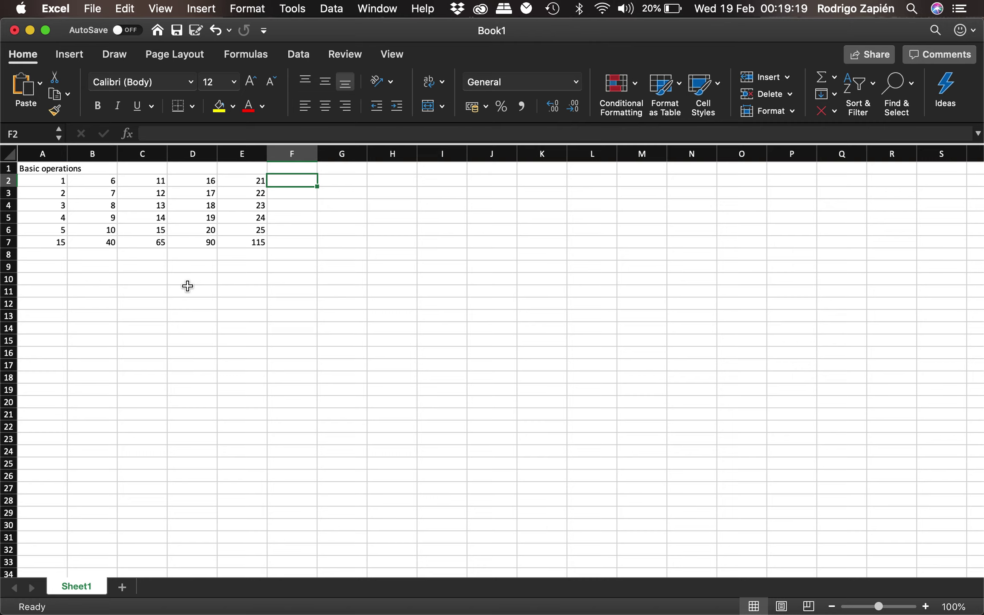
text(=s)
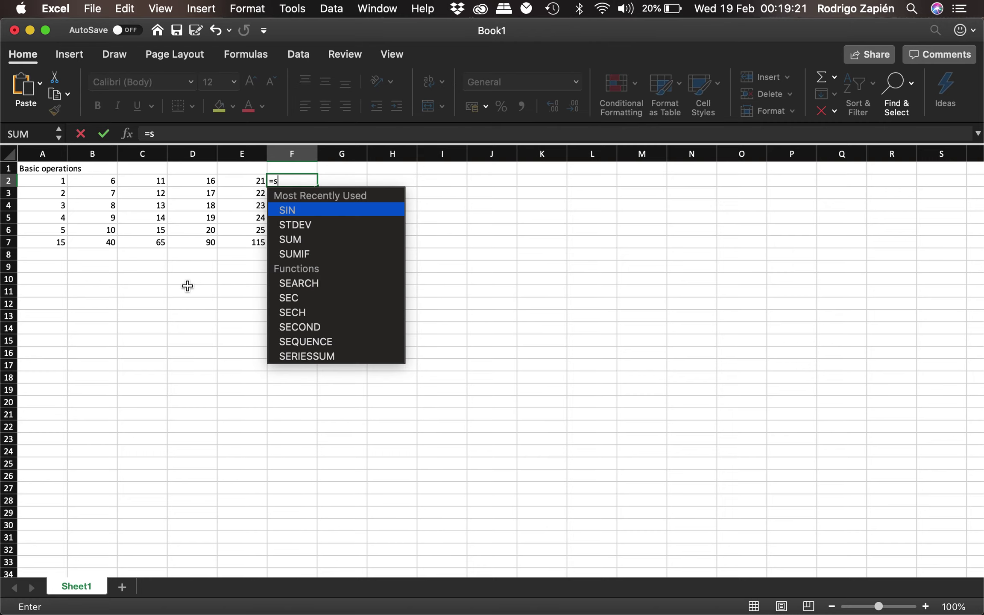
text(um()
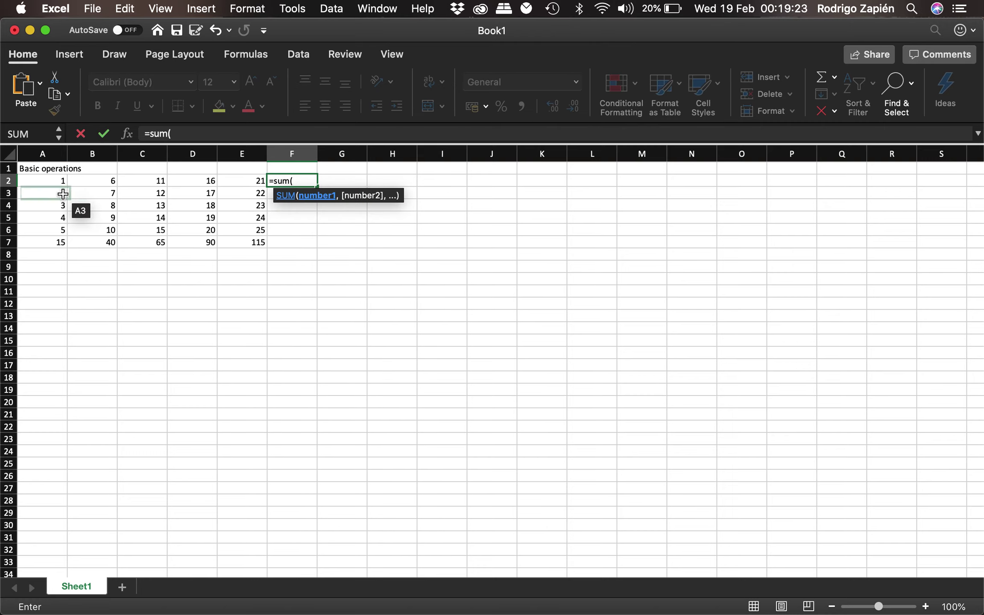
drag(54, 183, 243, 182)
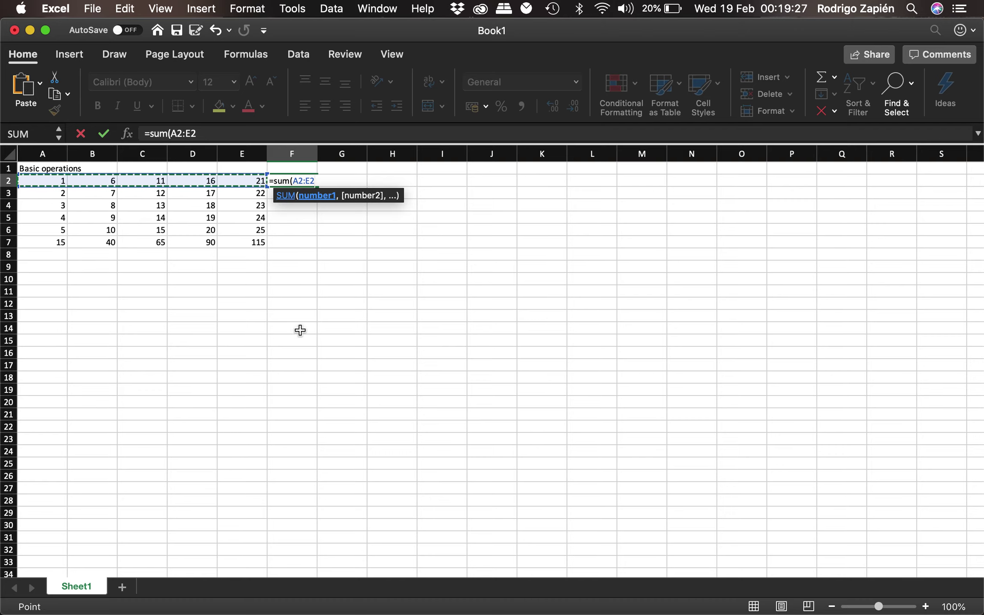
key(Return)
key(Up)
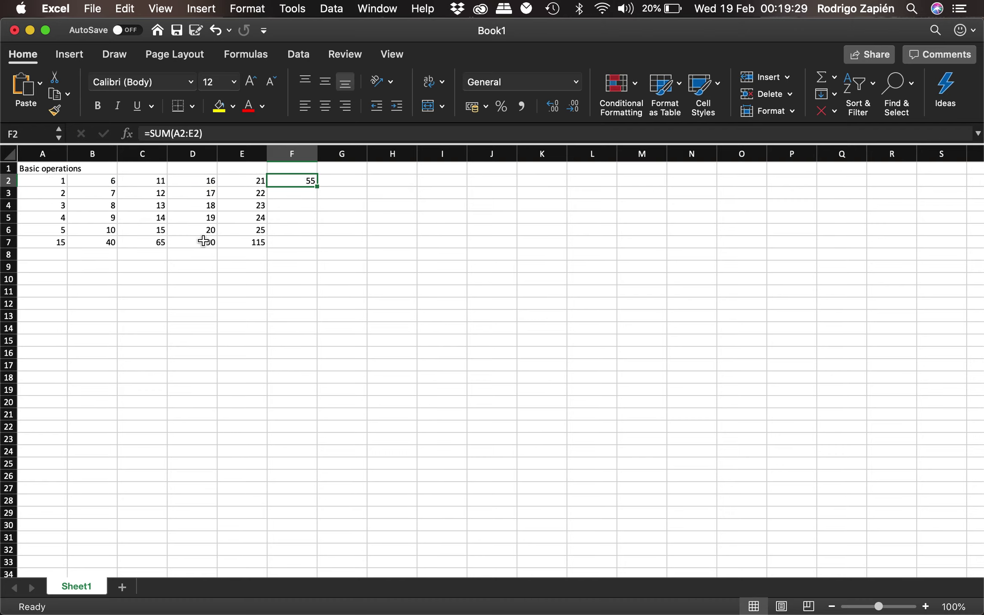
drag(66, 183, 252, 182)
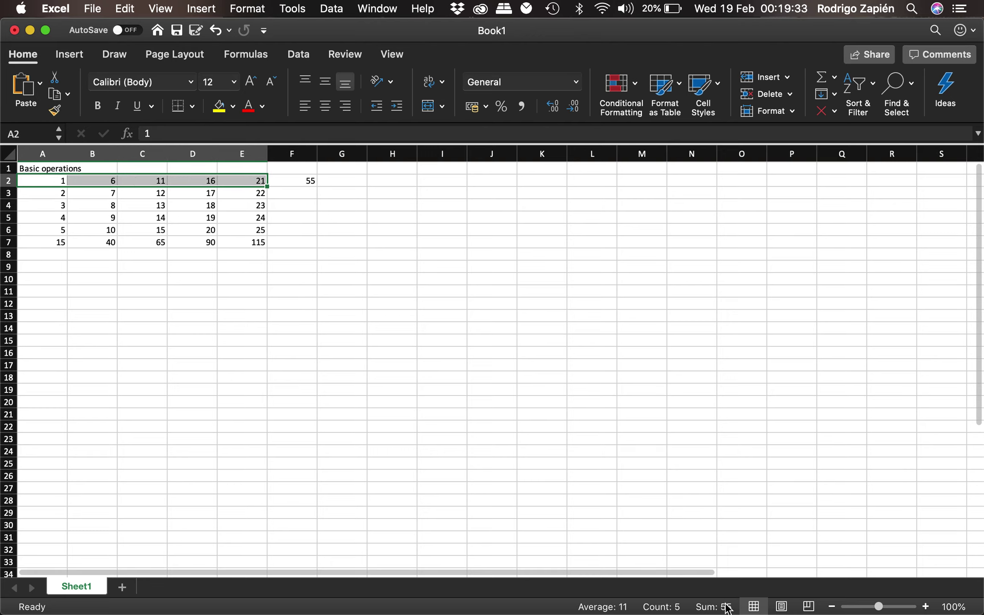
Copy F2's row SUM formula into F3 through F6, giving totals 60, 65, 70 and 75.
click(307, 181)
key(super+c)
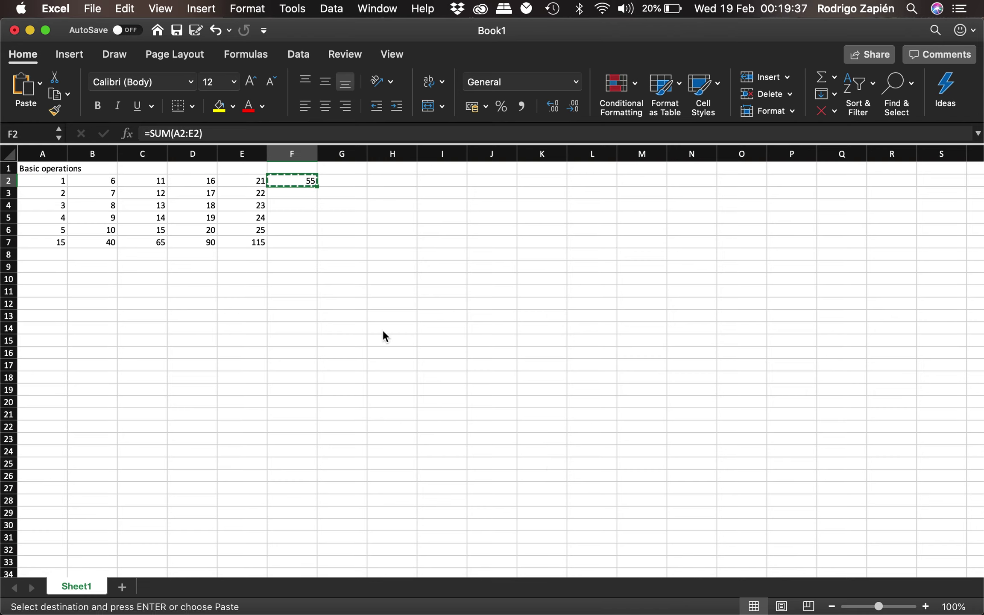
key(Down)
key(super+v)
key(Down)
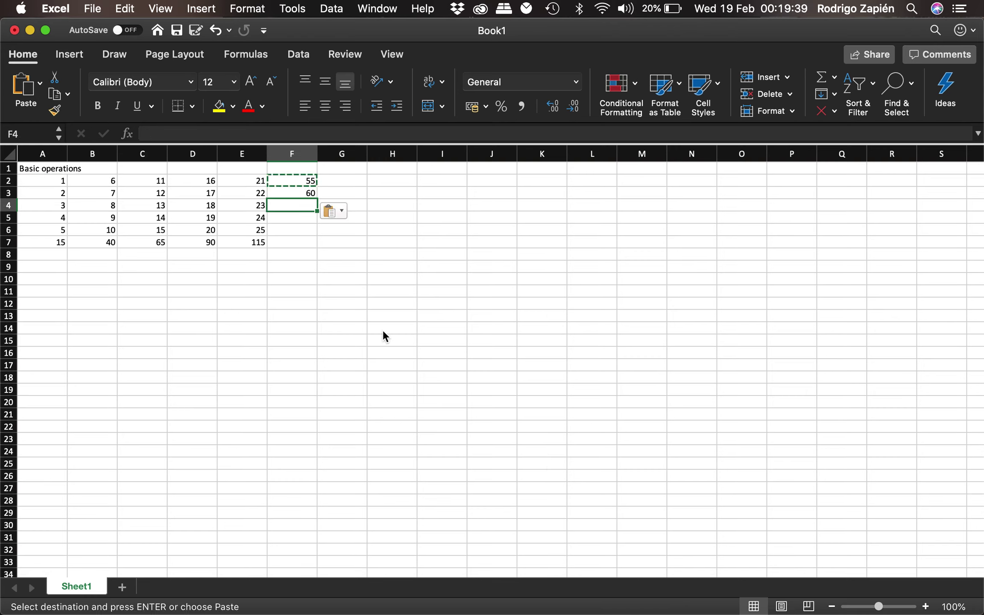
key(super+v)
key(Down)
key(super+v)
key(Down)
key(super+v)
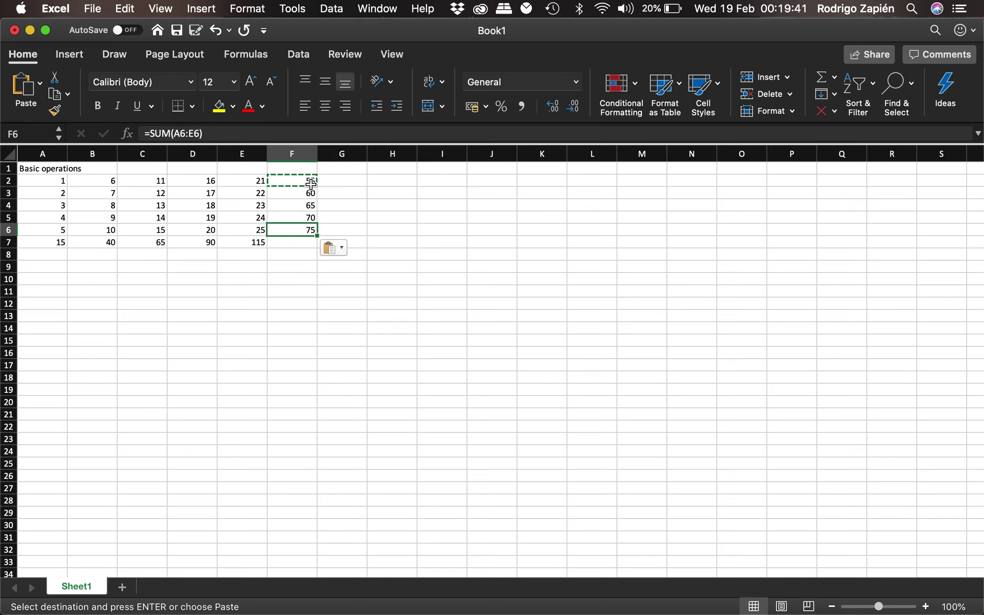
key(Escape)
Check the F3 and F2 formulas unchanged, then begin a =SUM( formula in F7.
double_click(302, 193)
key(Escape)
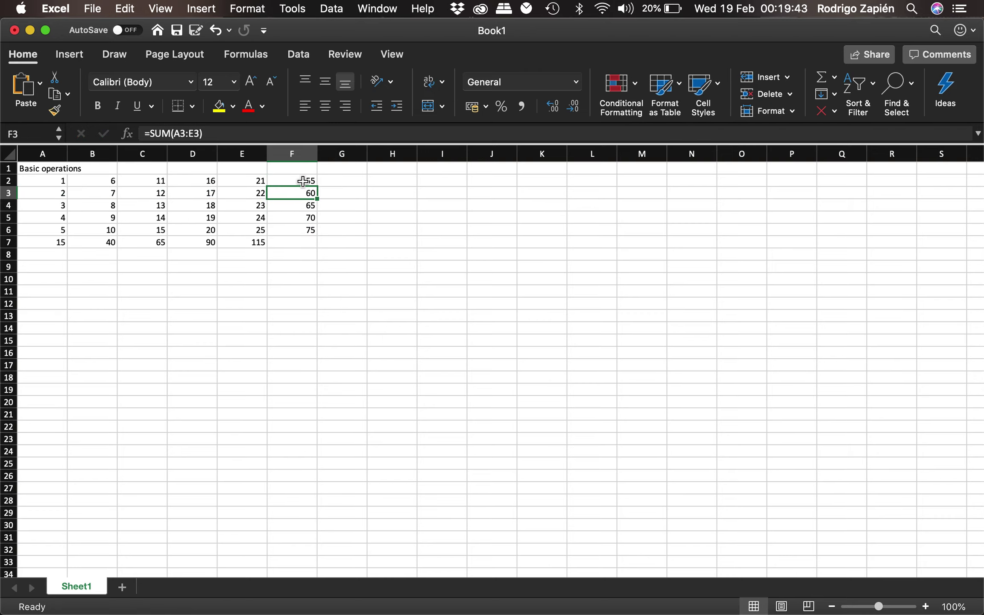
double_click(304, 181)
key(Escape)
click(292, 243)
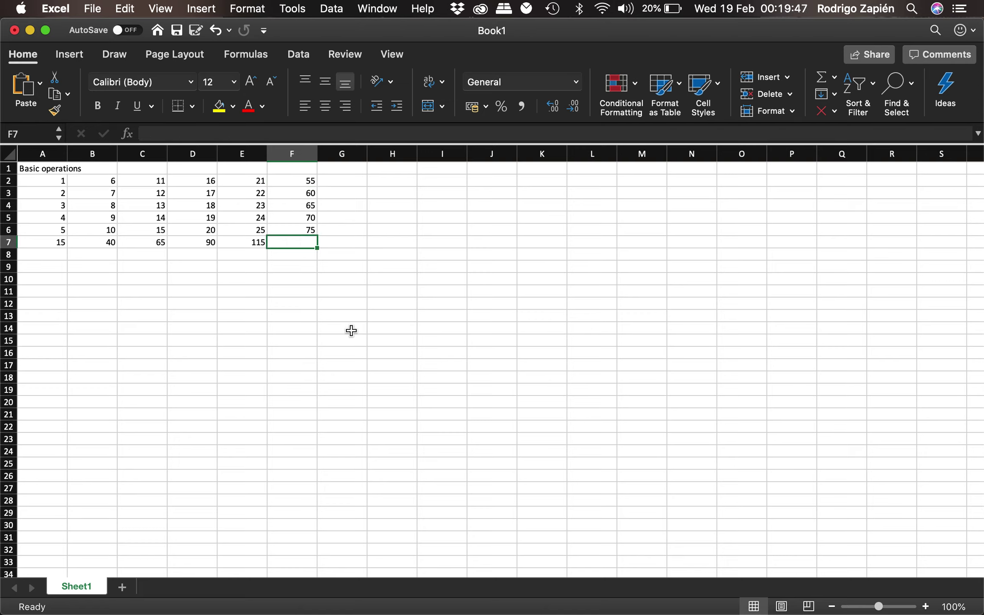
text(=)
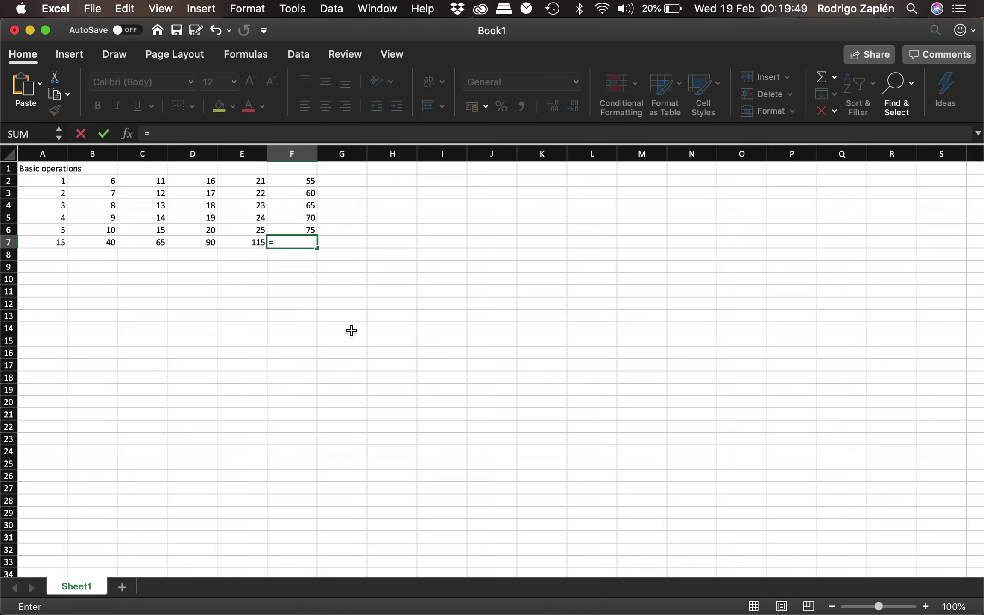
text(sum()
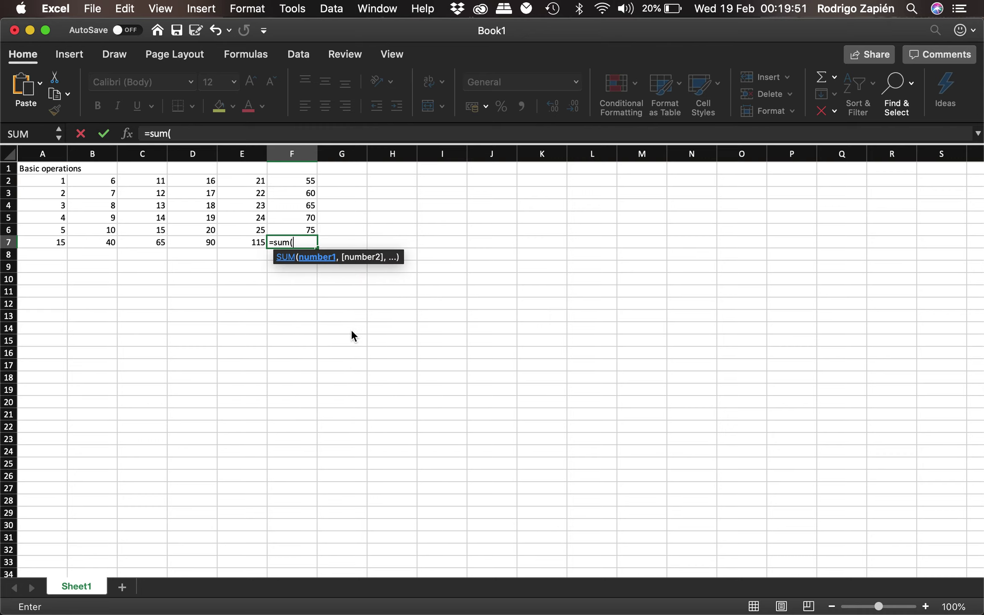
Complete F7 as =SUM(A2:E6) for a grand total of 325, then select the grid to verify.
click(45, 180)
drag(46, 180, 241, 227)
text())
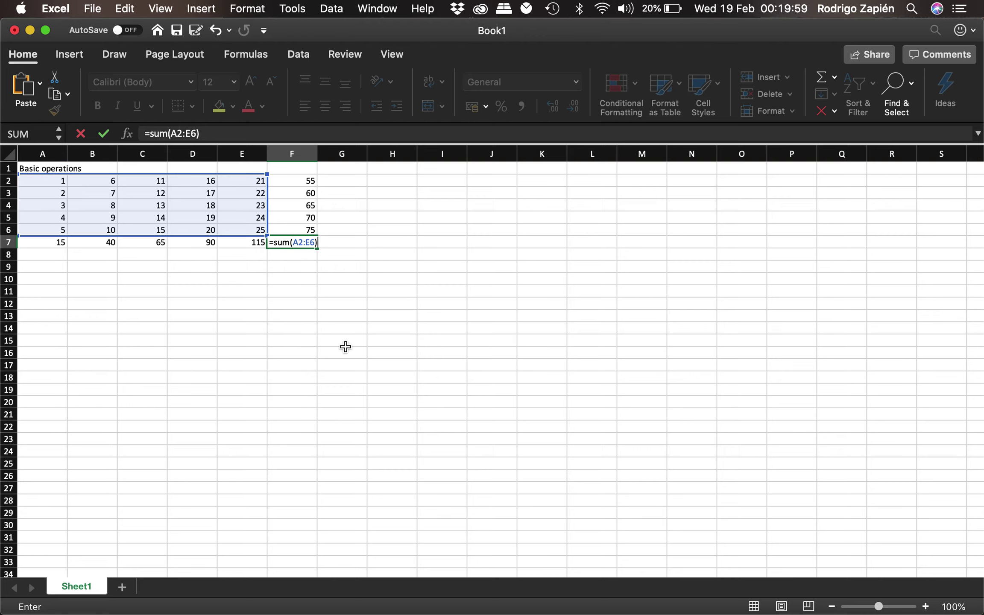
key(Return)
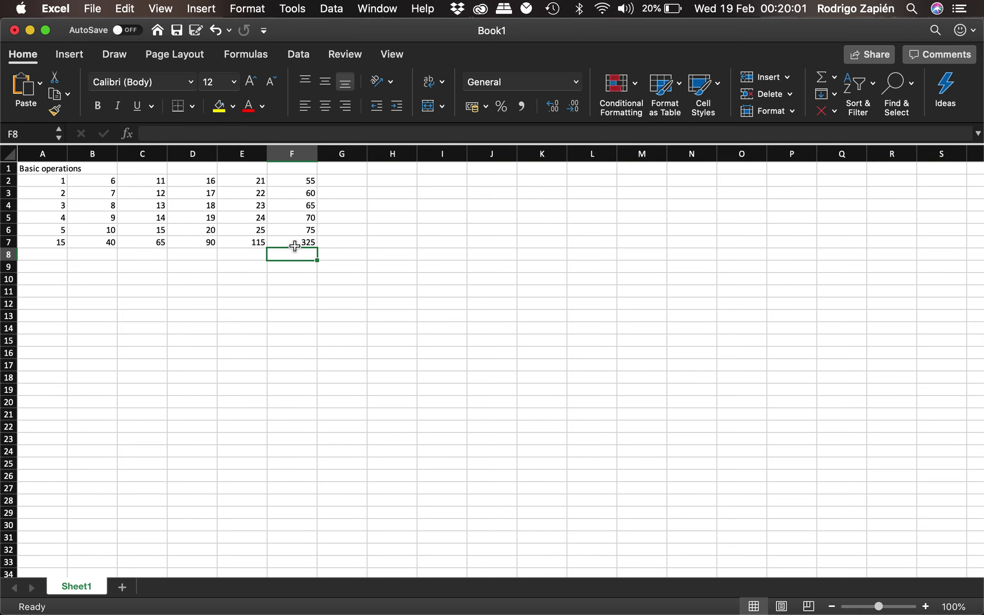
click(292, 245)
drag(55, 180, 238, 229)
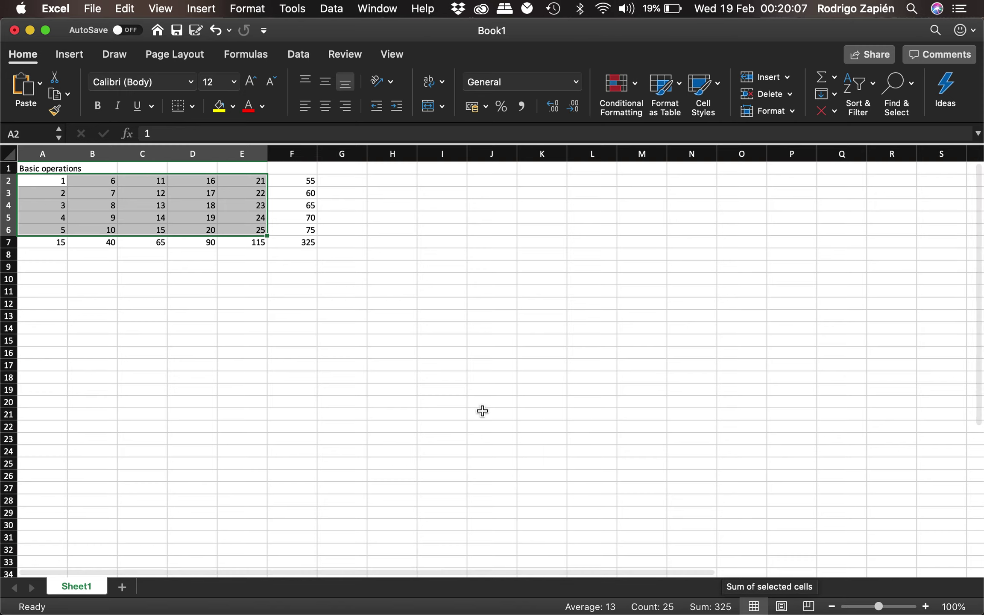
Bold the totals row A7:F7 and the row totals F2:F6.
click(293, 242)
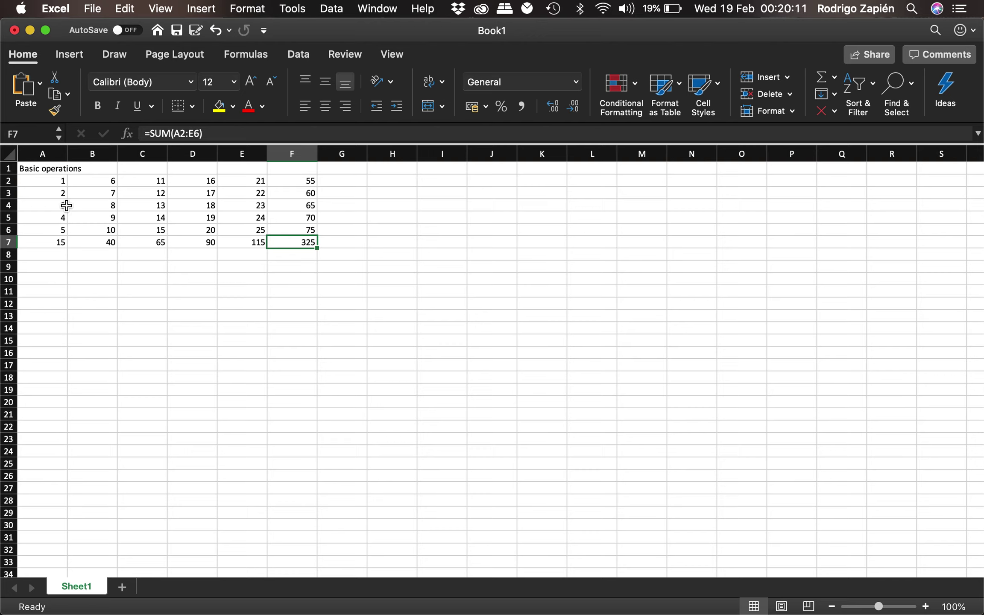
drag(41, 242, 274, 244)
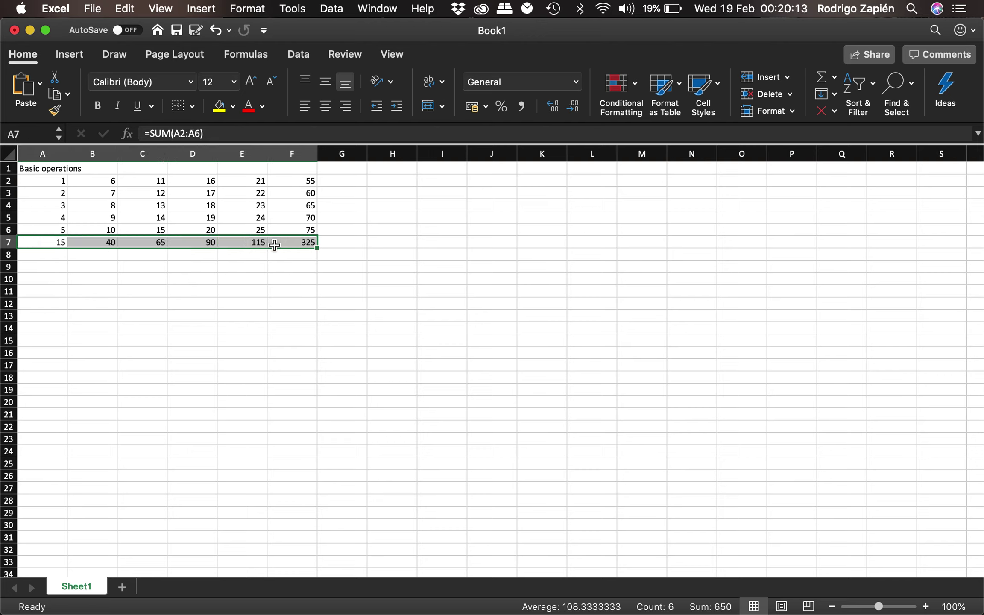
click(304, 183)
shift+click(304, 232)
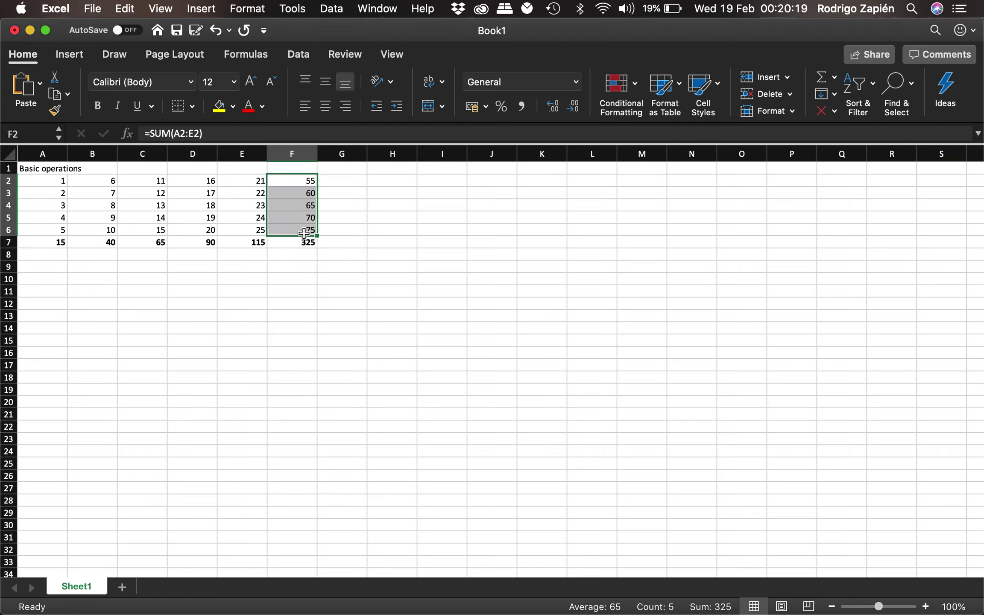
key(super+b)
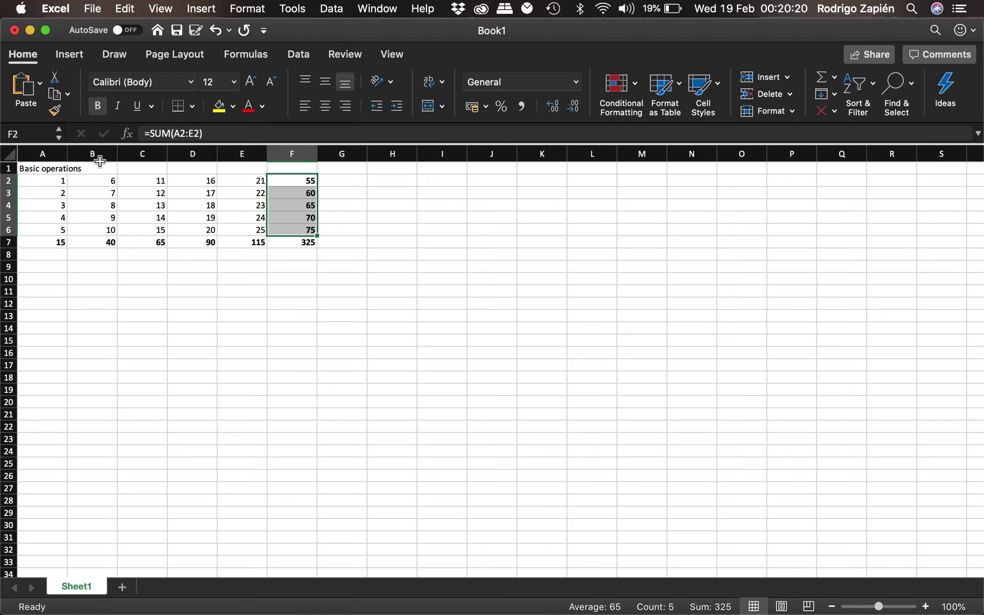
Bold the Basic operations title in A1 and switch to QuickTime Player.
click(56, 169)
key(super+b)
click(270, 302)
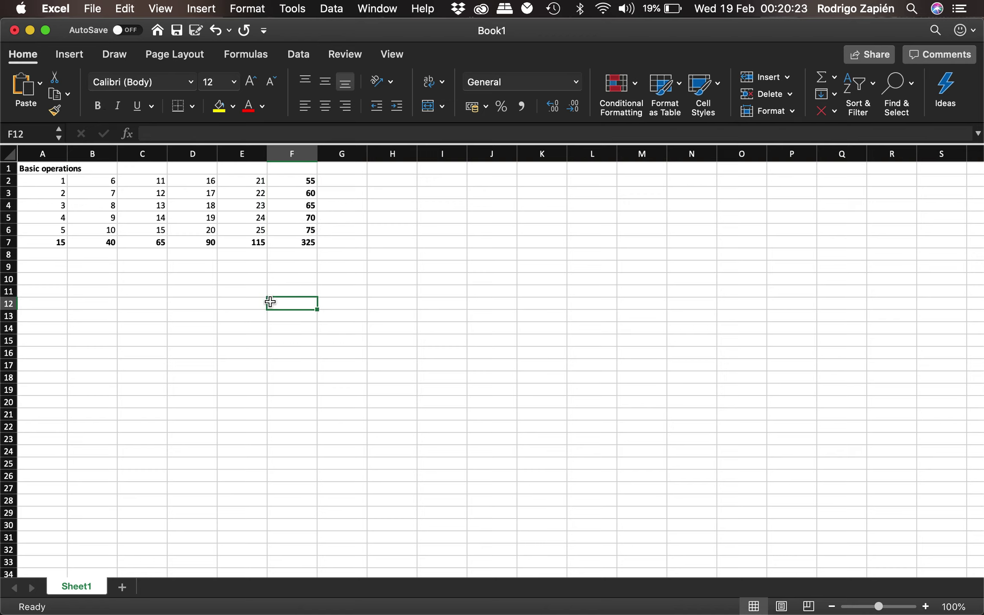
key(super+Tab)
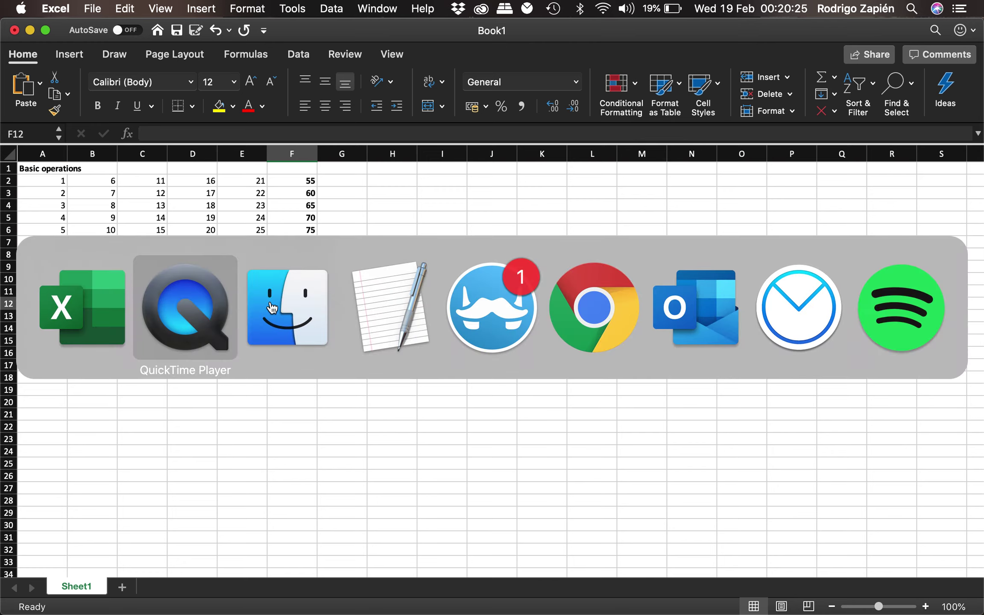